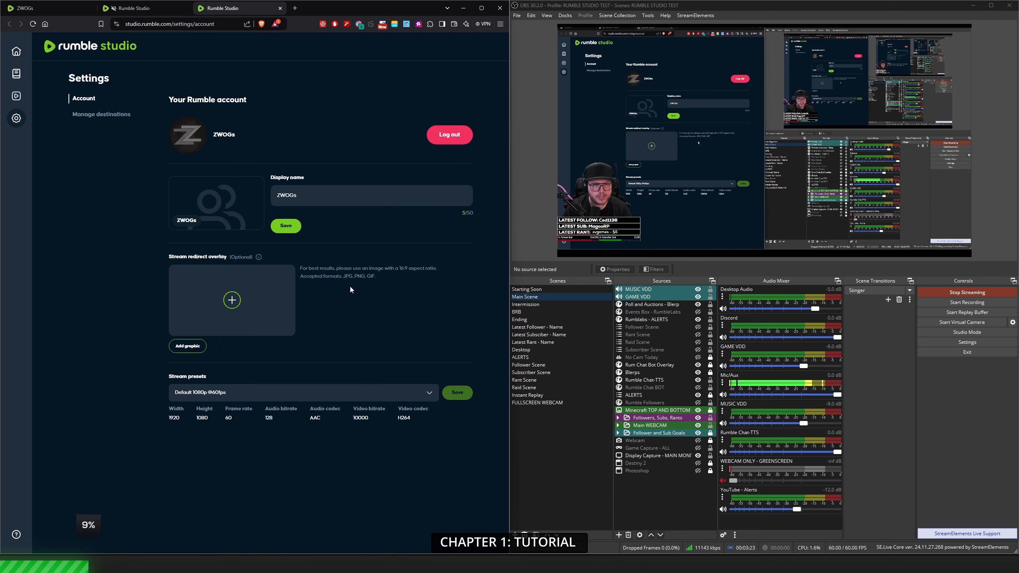
click(220, 25)
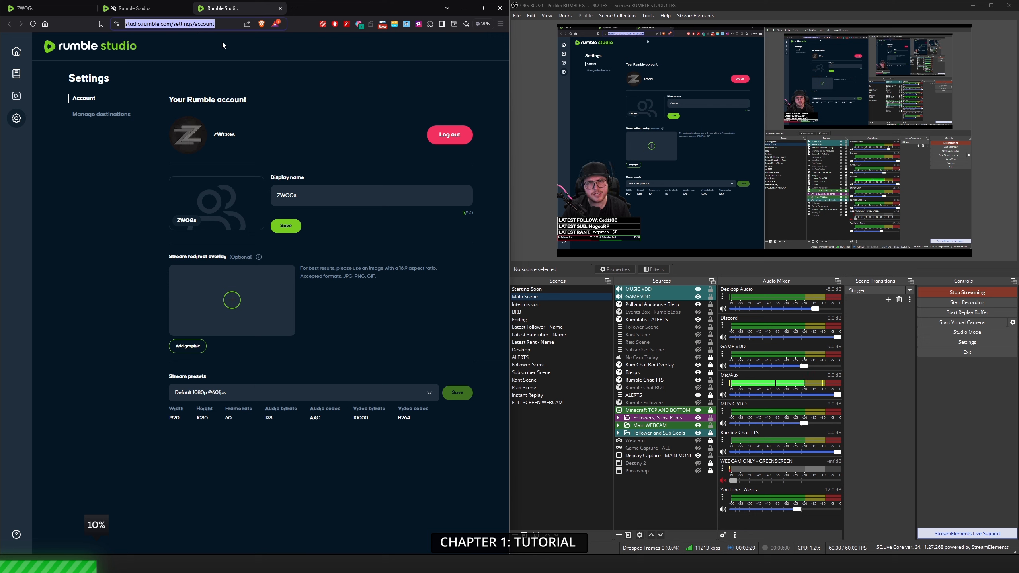
click(294, 105)
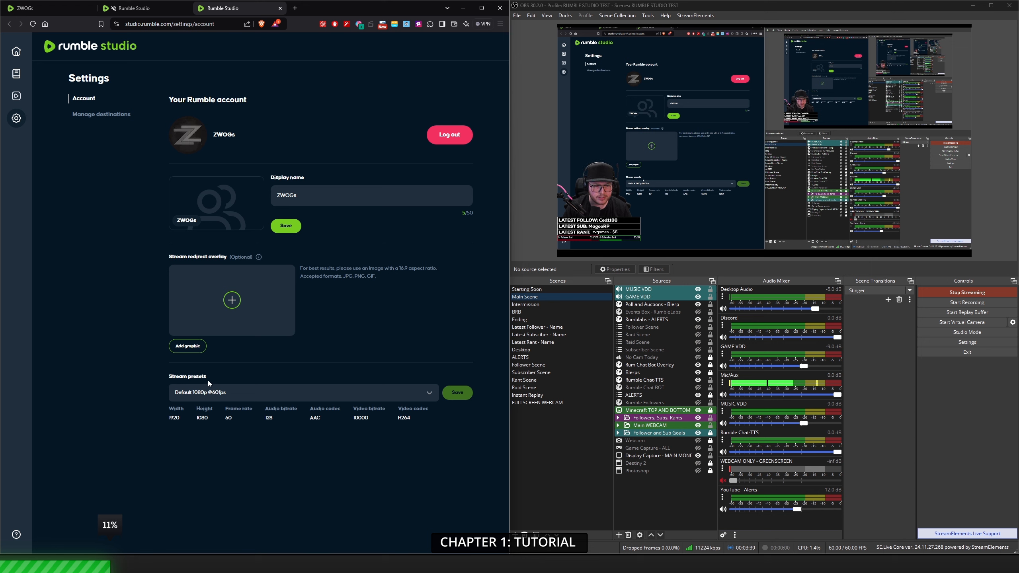
click(425, 397)
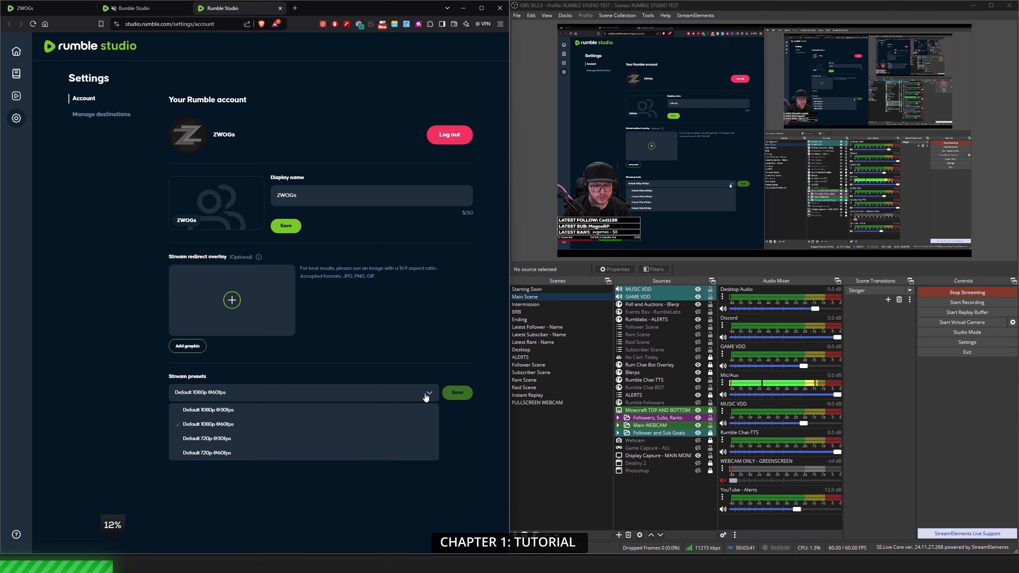
click(248, 426)
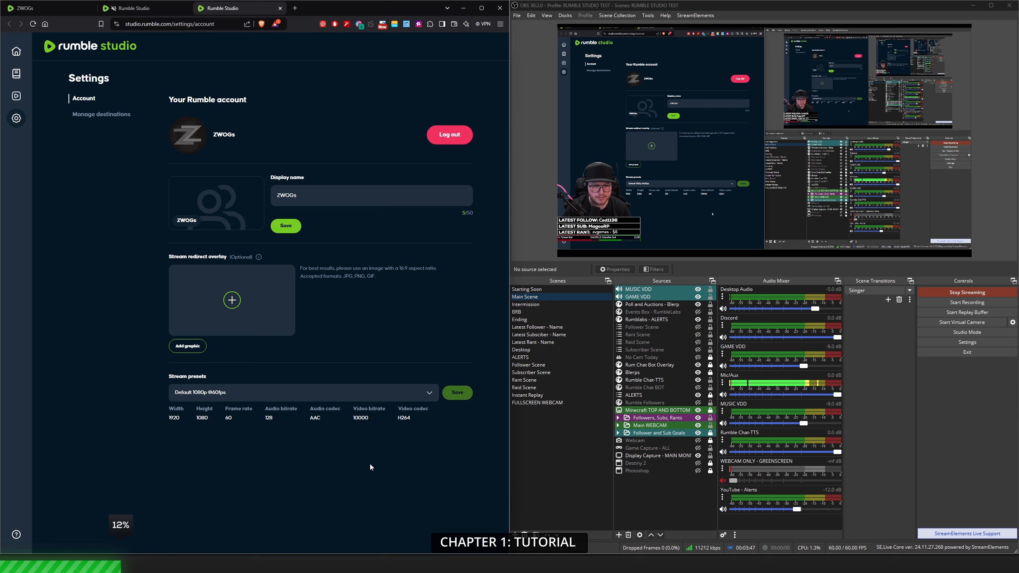
- Examine the selected stream preset's resolution and video bitrate
double_click(174, 418)
drag(195, 421, 173, 419)
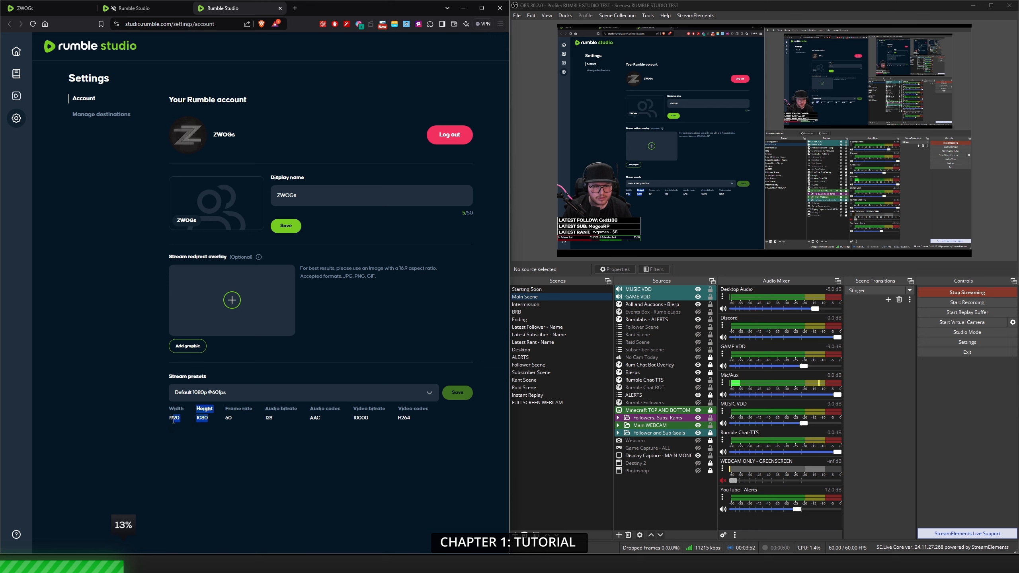
click(179, 424)
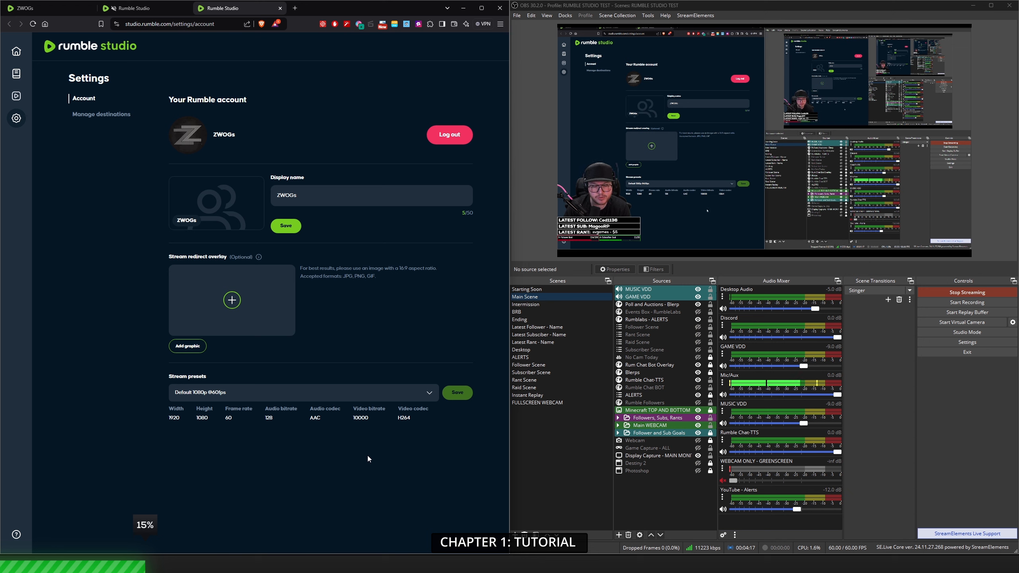
drag(368, 419, 354, 420)
click(370, 424)
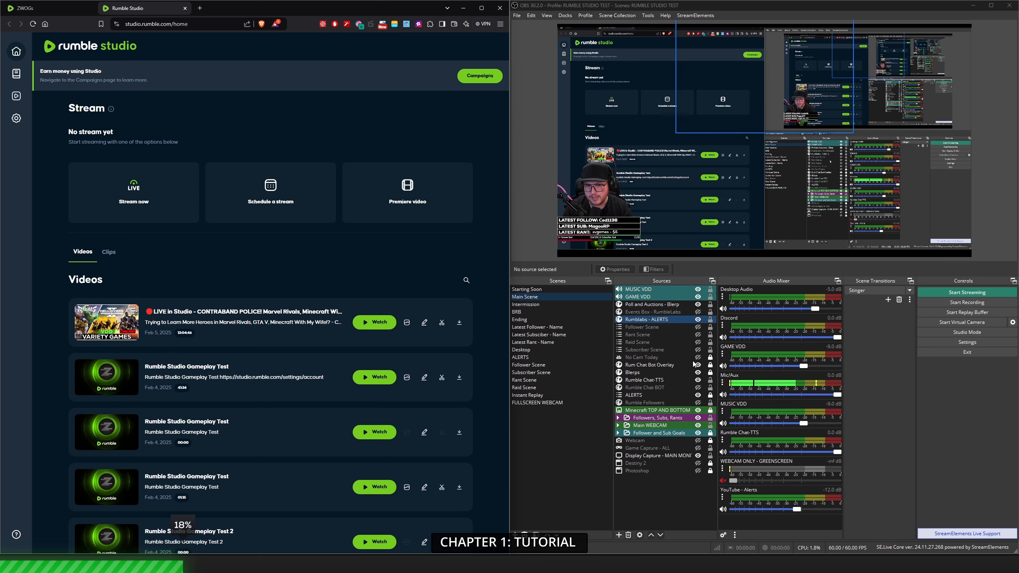
right_click(721, 173)
click(761, 187)
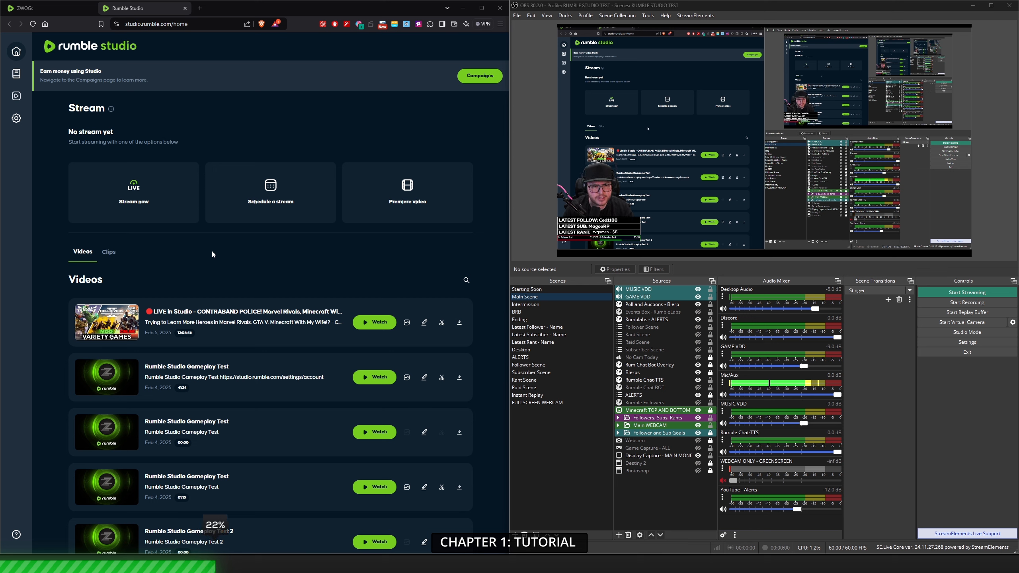
- Start a new live stream from the first "test" template and name it "studio test"
click(160, 209)
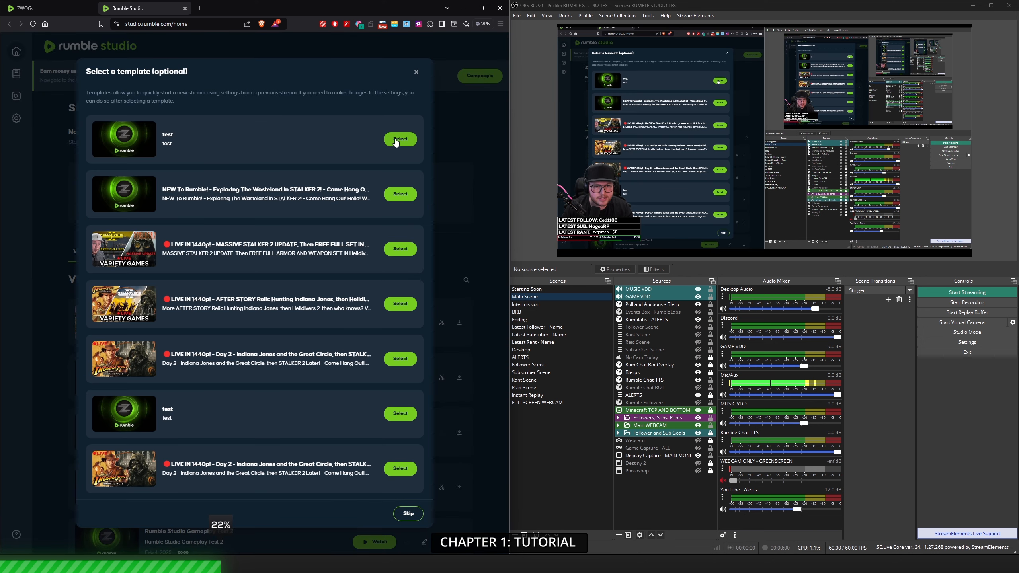
click(396, 141)
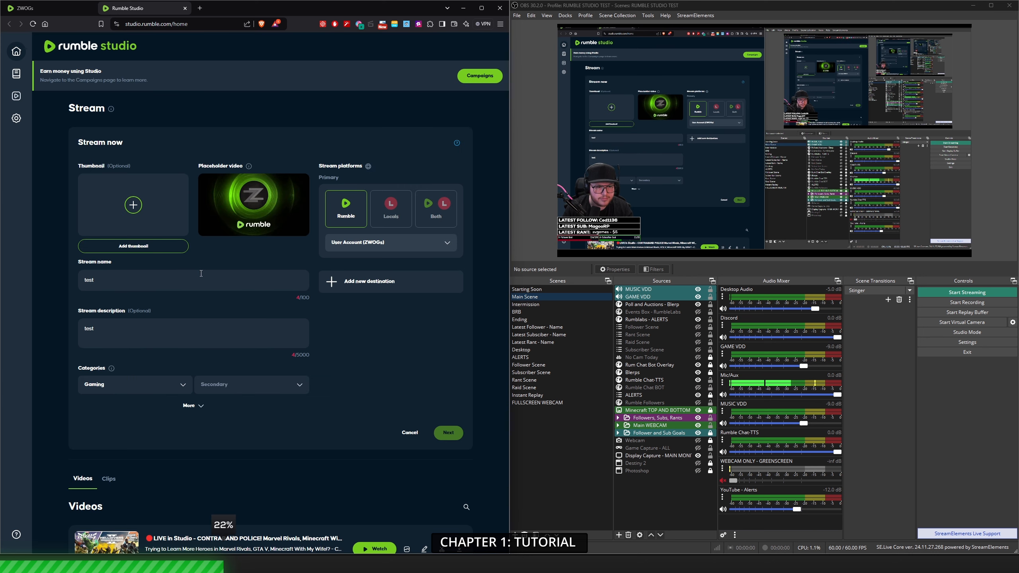
triple_click(131, 281)
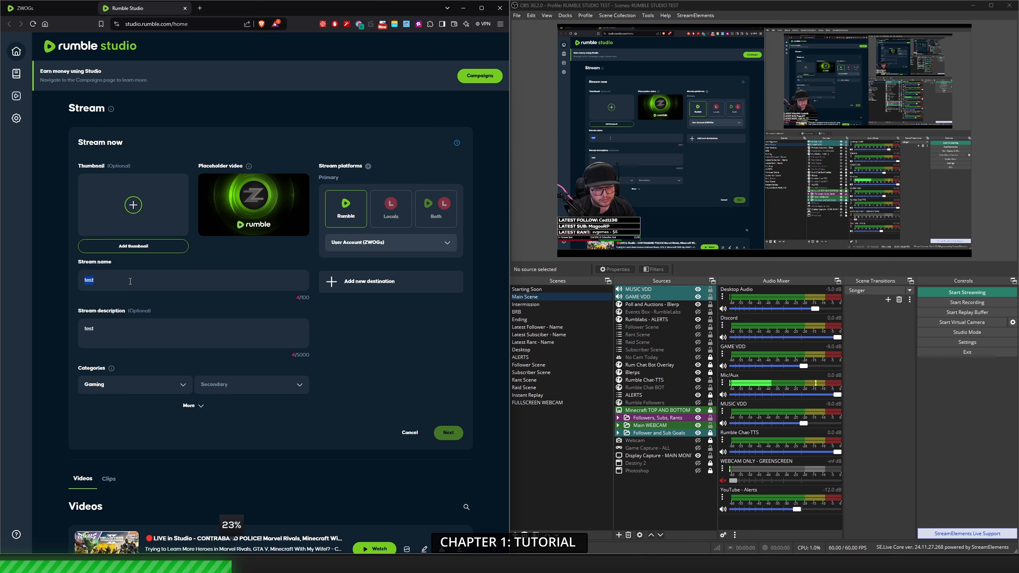
text(studio)
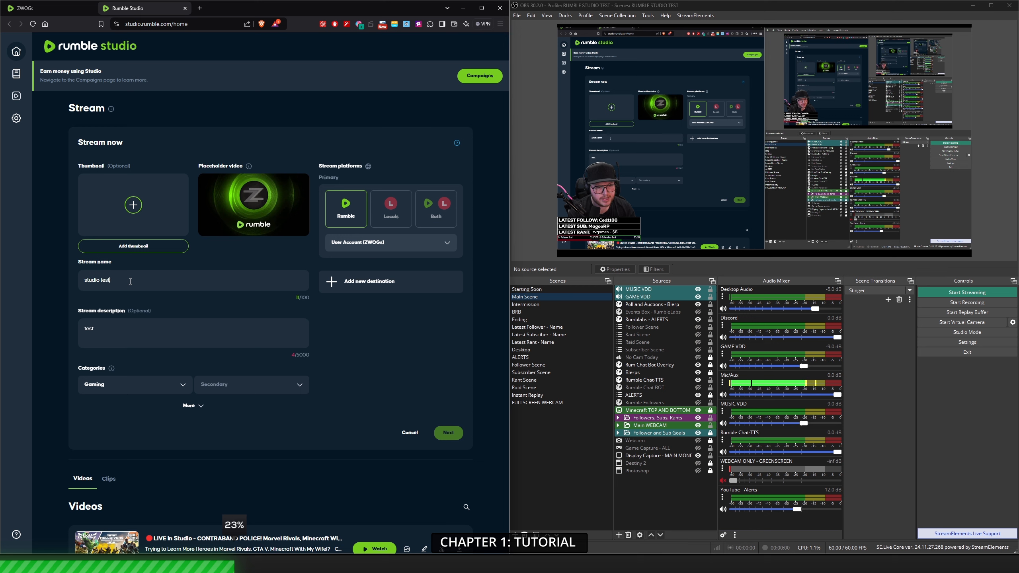
- Copy the stream name "studio test" into the stream description, replacing the existing text
triple_click(142, 279)
key(ctrl+c)
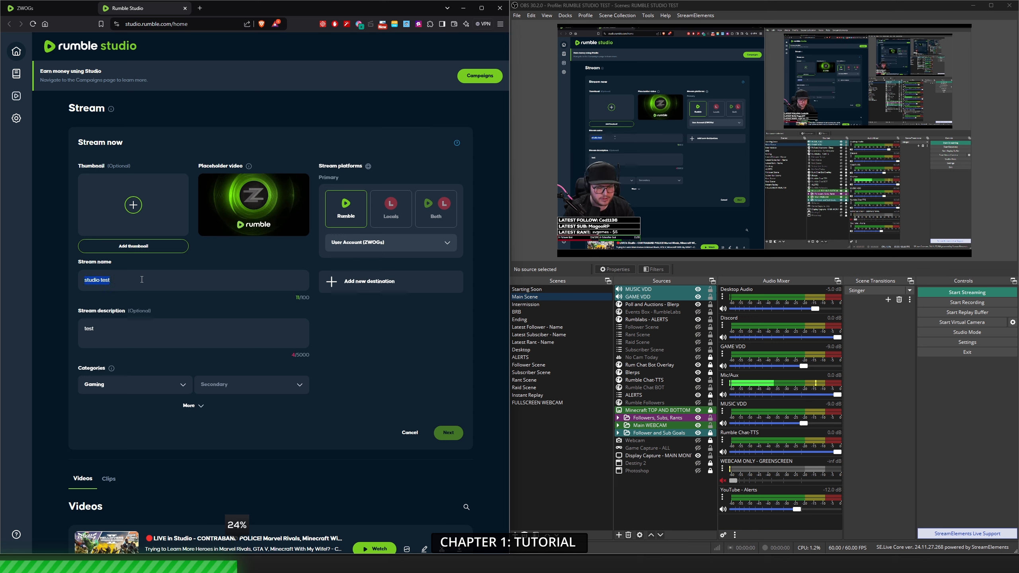
click(134, 318)
key(ctrl+a)
key(ctrl+v)
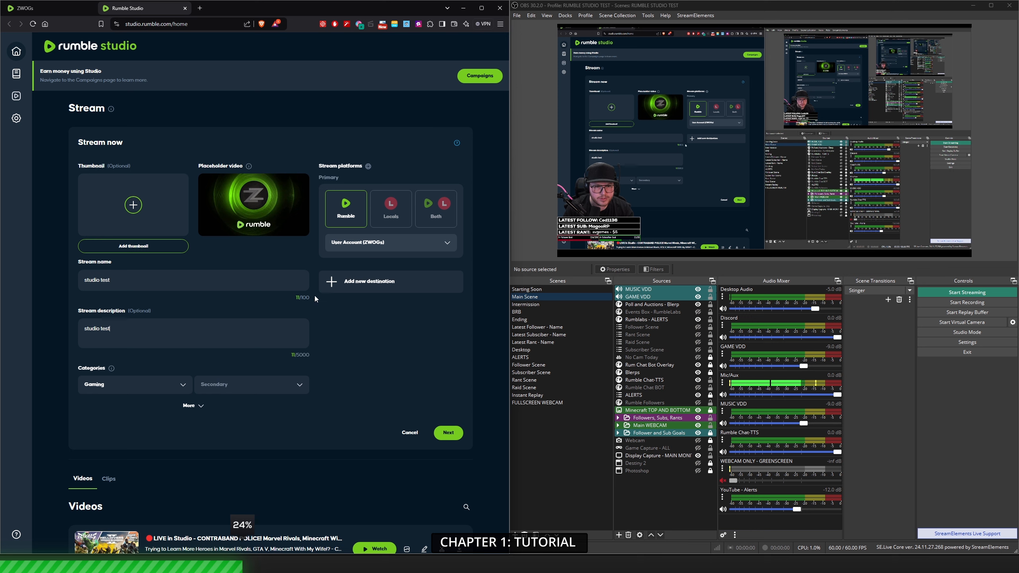
- Expand the additional stream options and set the visibility to Private
click(408, 247)
click(408, 247)
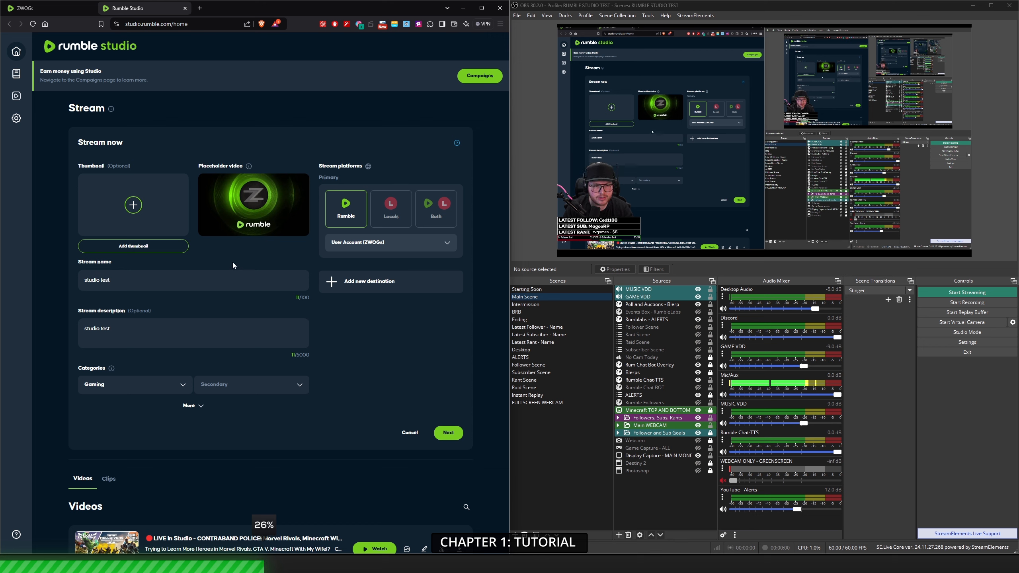
click(189, 405)
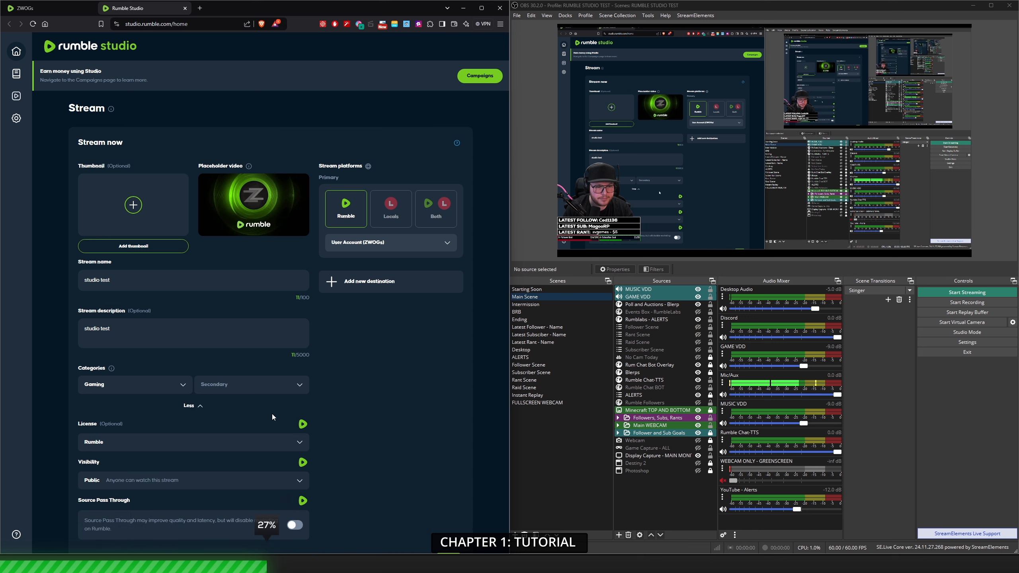
scroll(163, 322, down, 3)
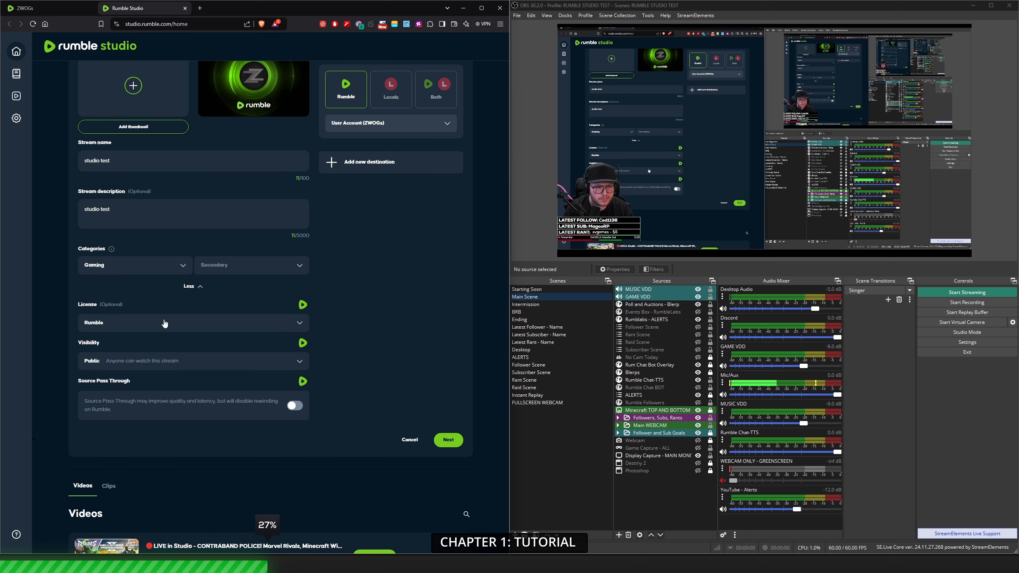
click(252, 274)
click(353, 303)
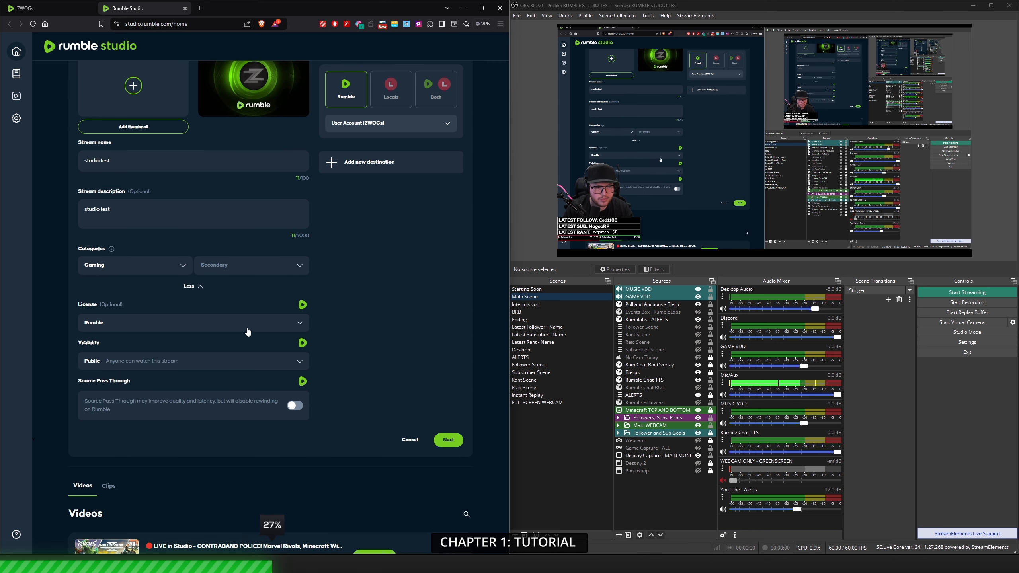
click(197, 366)
click(151, 380)
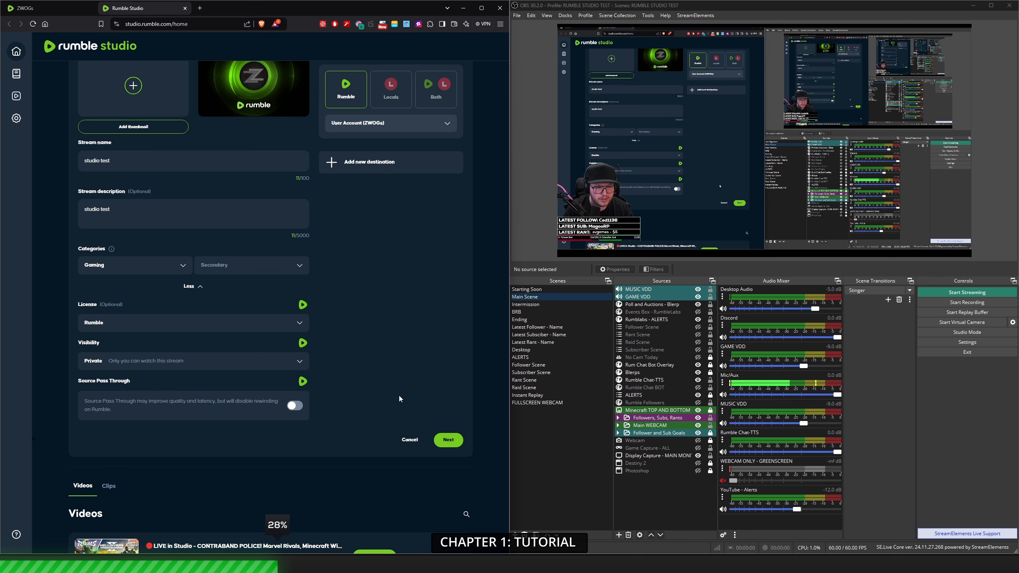
- Enable Source Pass Through and proceed to the studio room, allowing the site to use the microphone
scroll(390, 395, up, 2)
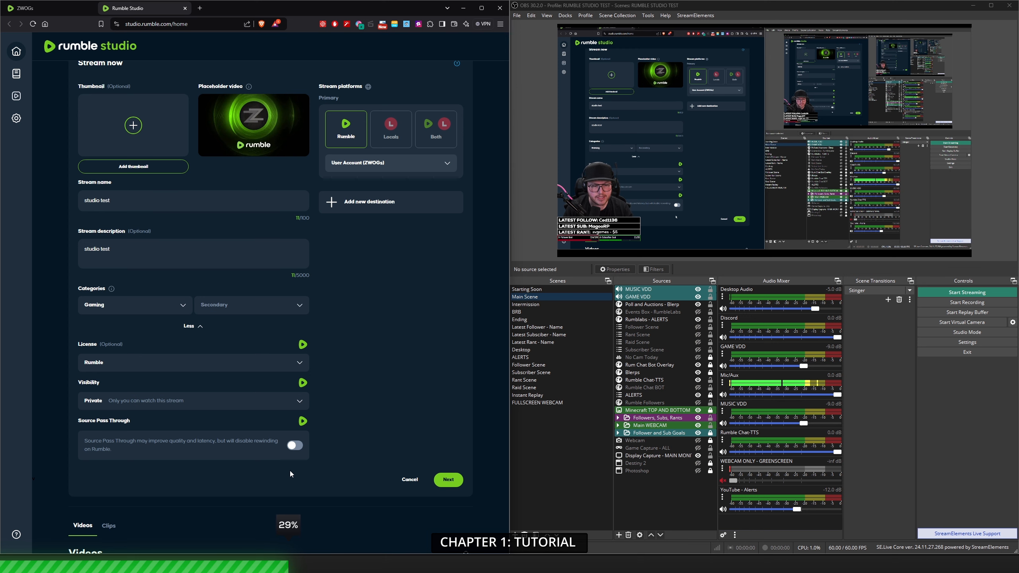
click(293, 447)
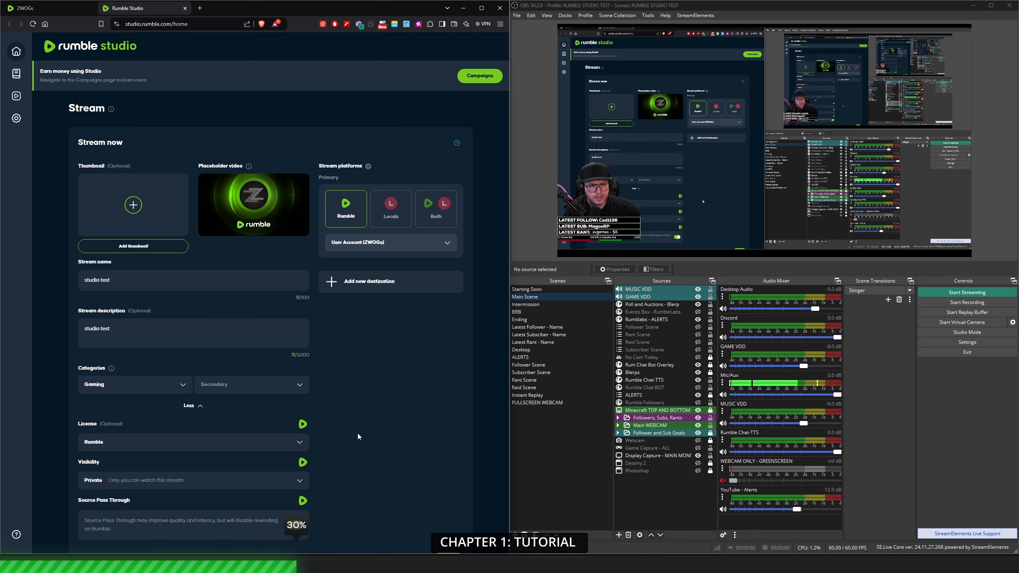
click(446, 519)
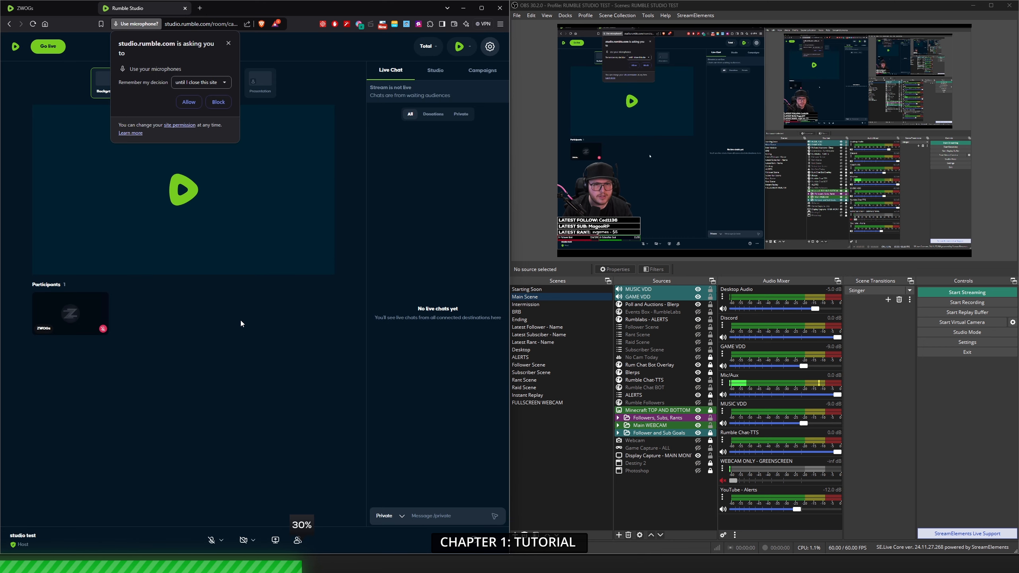
click(189, 105)
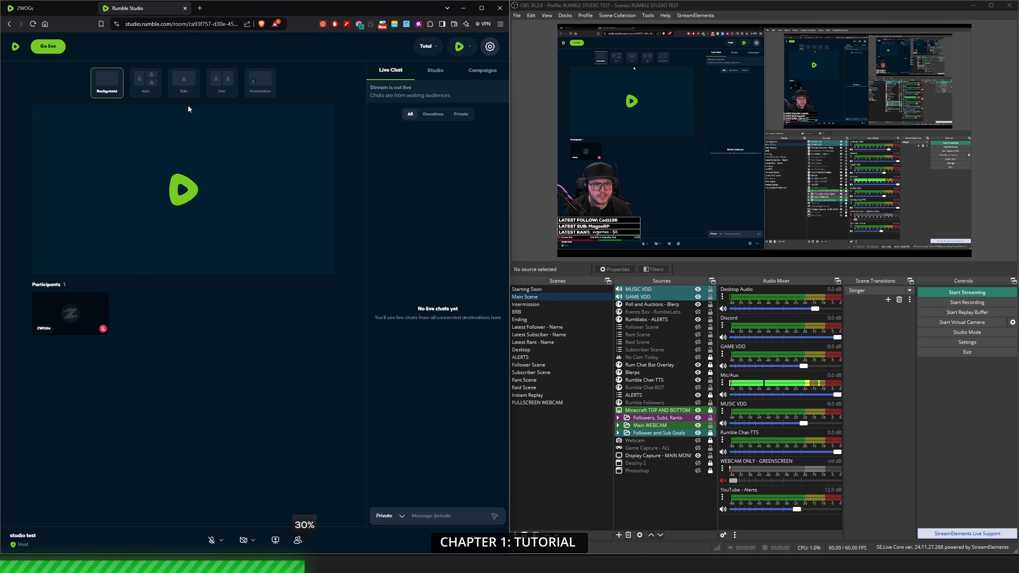
click(189, 102)
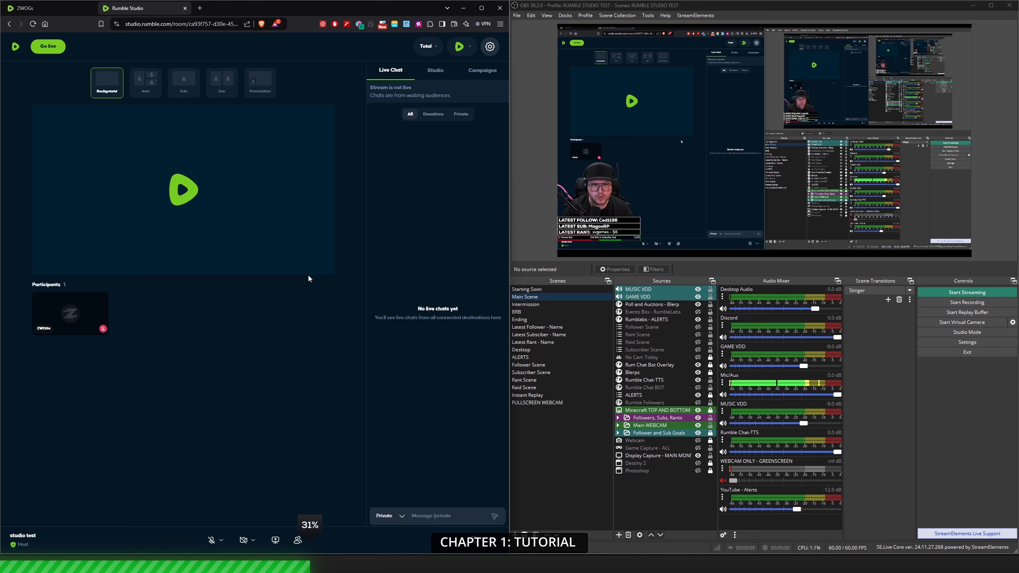
- Create a new ingress of type RTMP named "OBS" for the studio room
click(299, 541)
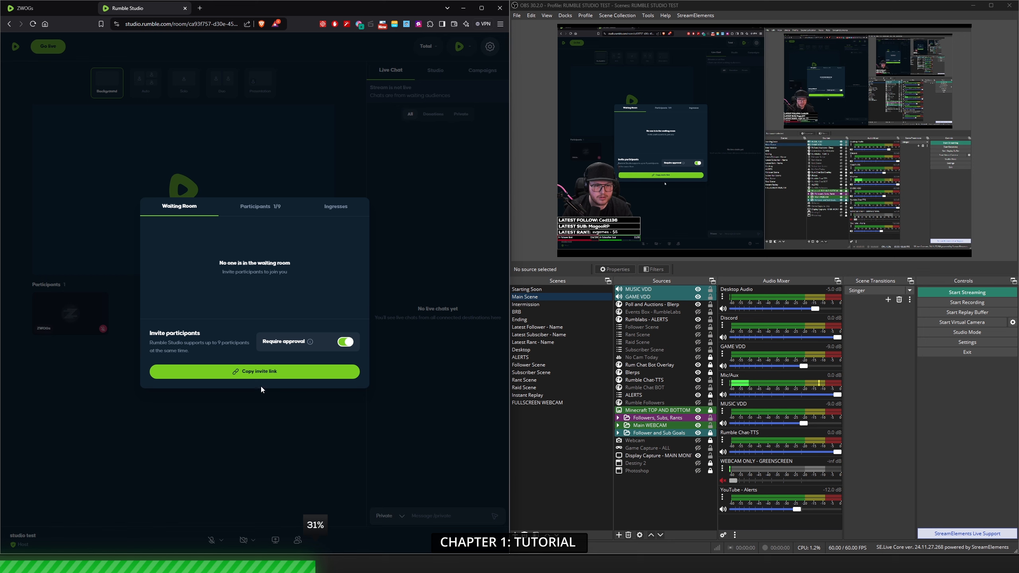
click(352, 214)
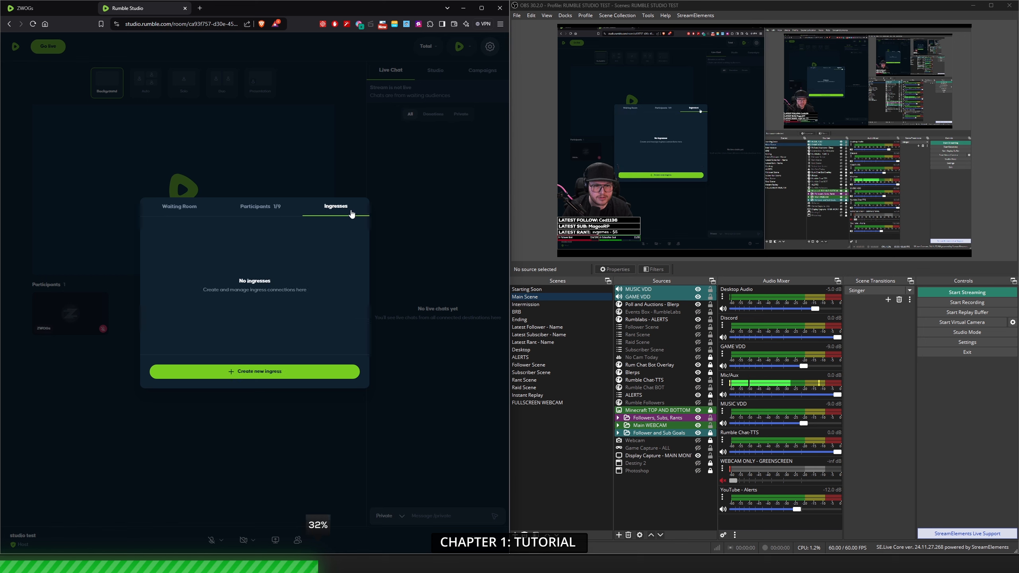
click(278, 375)
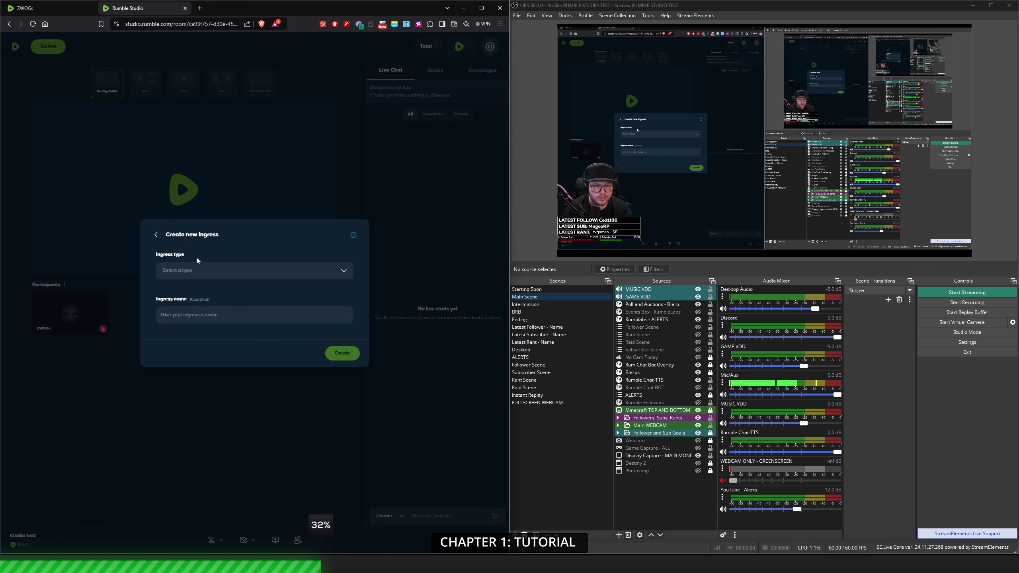
click(220, 272)
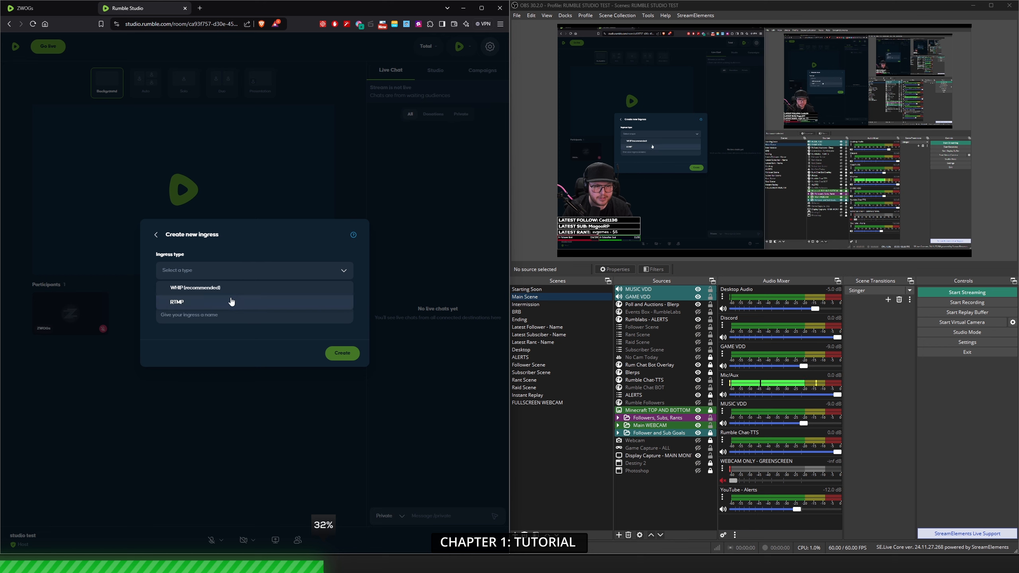
click(230, 301)
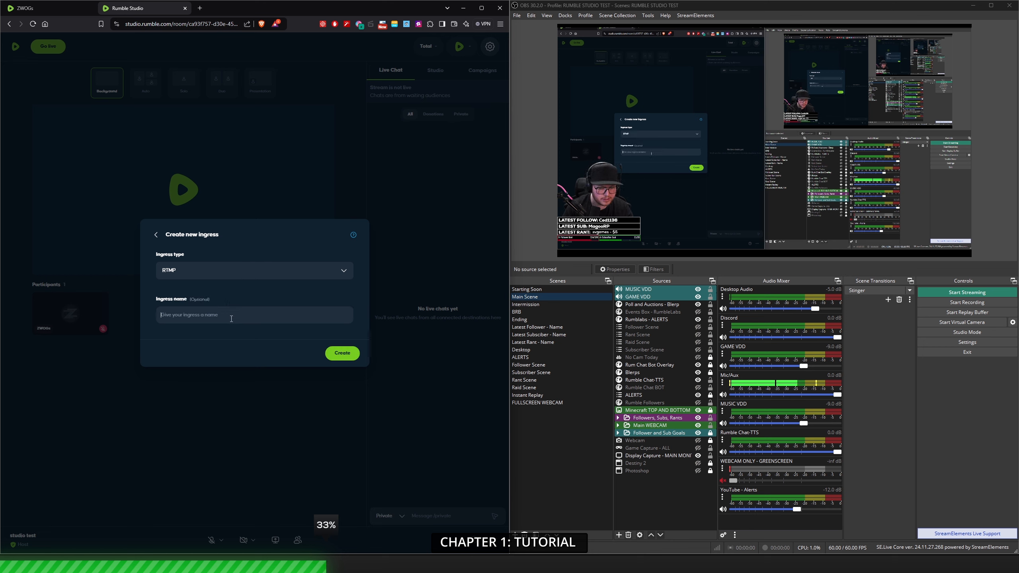
click(231, 319)
text(OBS)
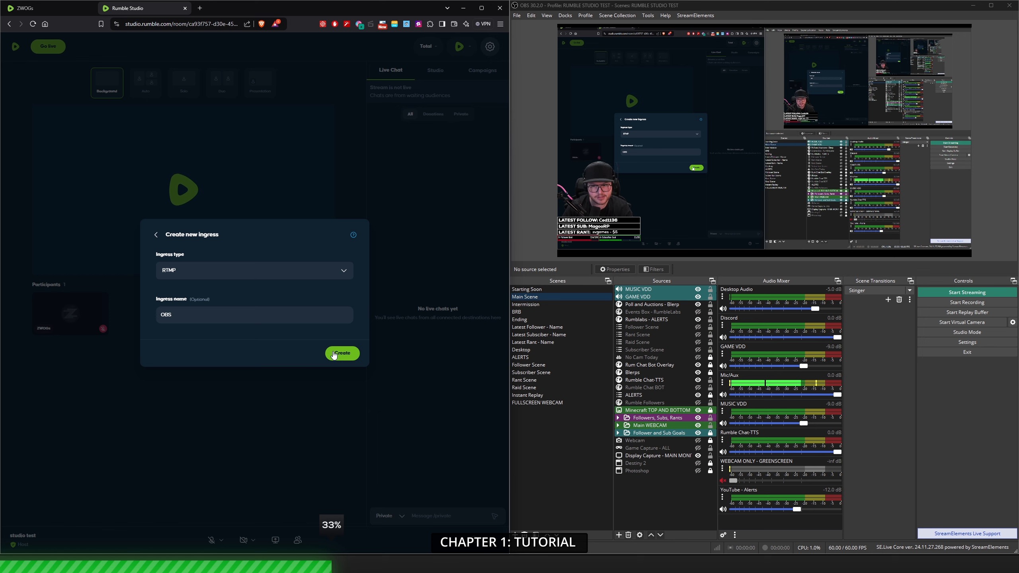
click(341, 362)
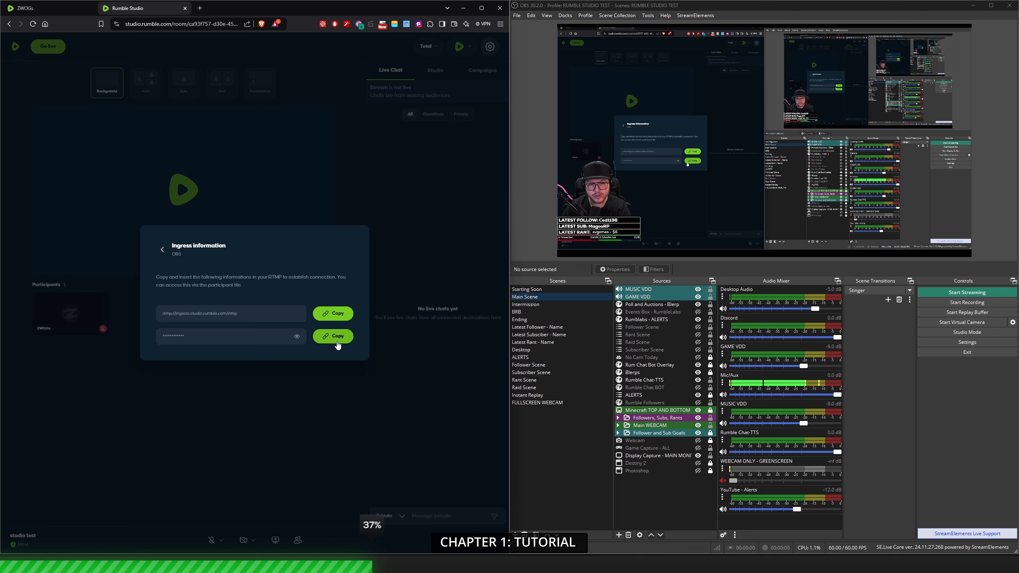
- Copy the ingress server URL and enter it as the custom stream server in the OBS stream settings
click(337, 337)
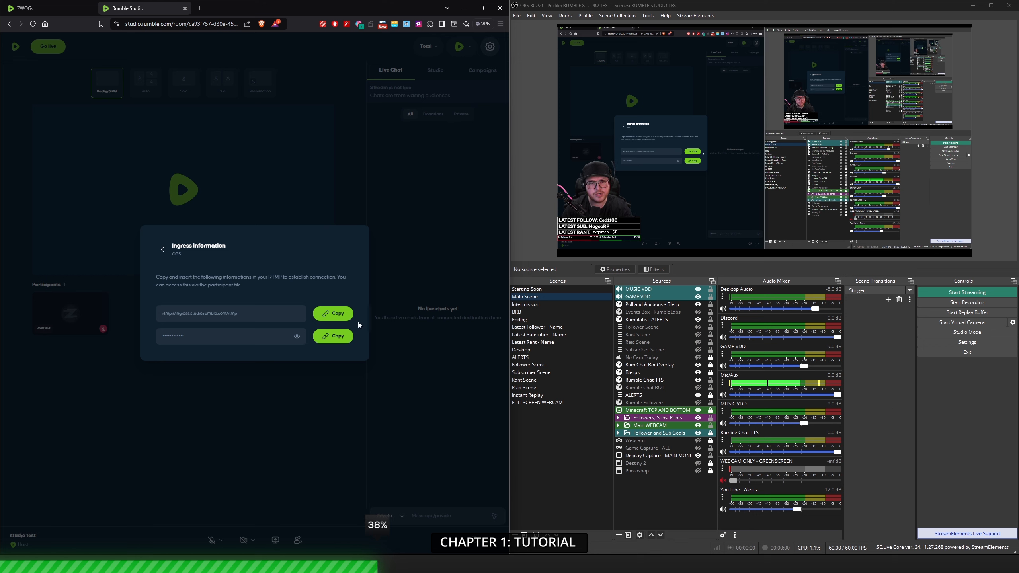
click(337, 315)
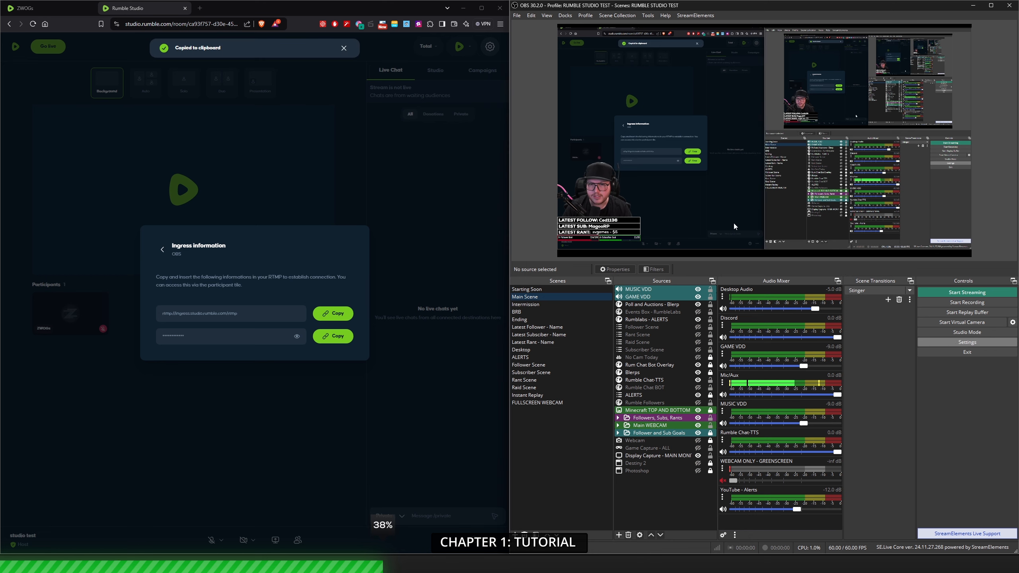
click(601, 171)
triple_click(837, 163)
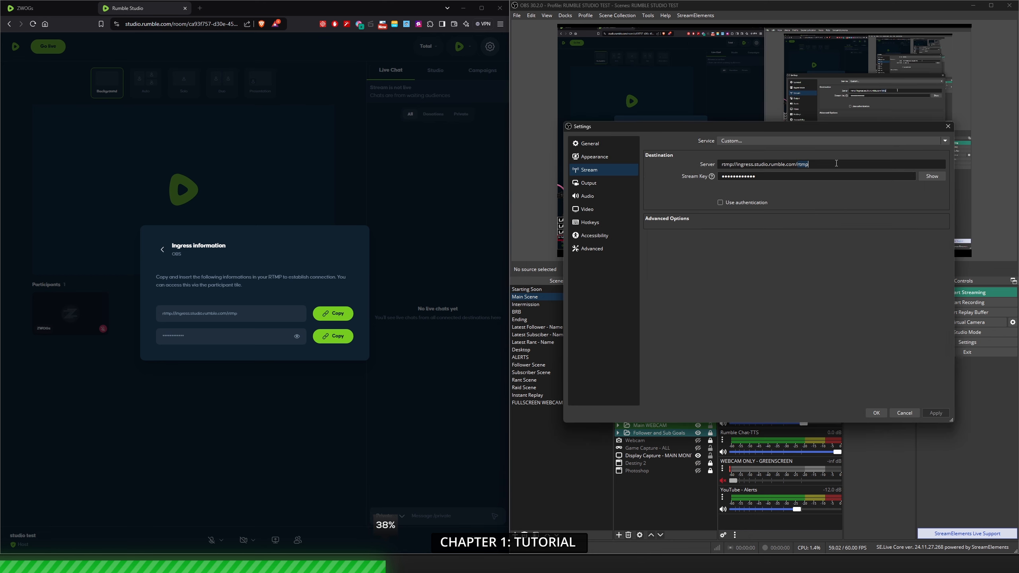
key(ctrl+v)
- Copy the ingress stream key into the OBS stream settings and save the settings
click(334, 338)
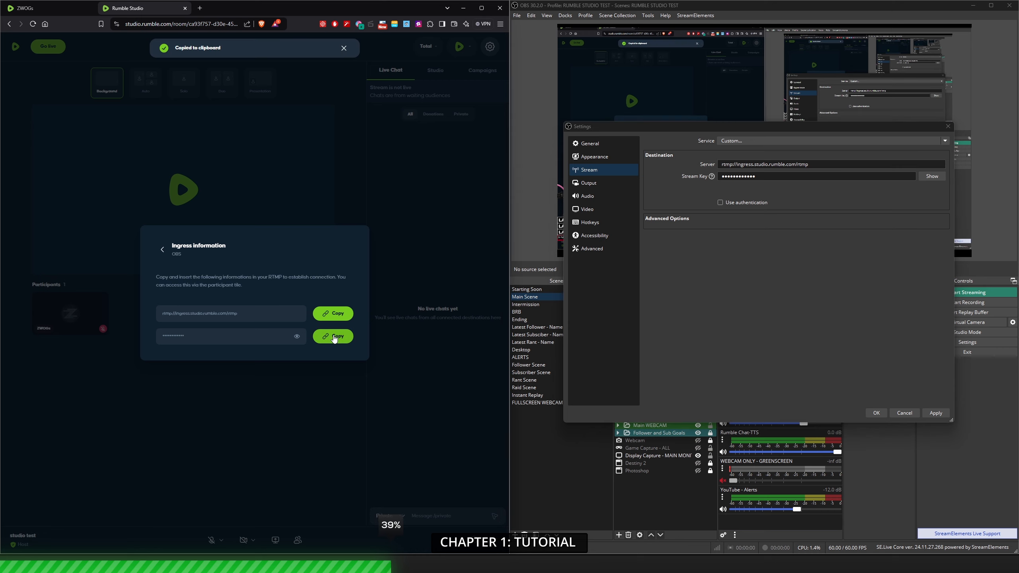
click(771, 176)
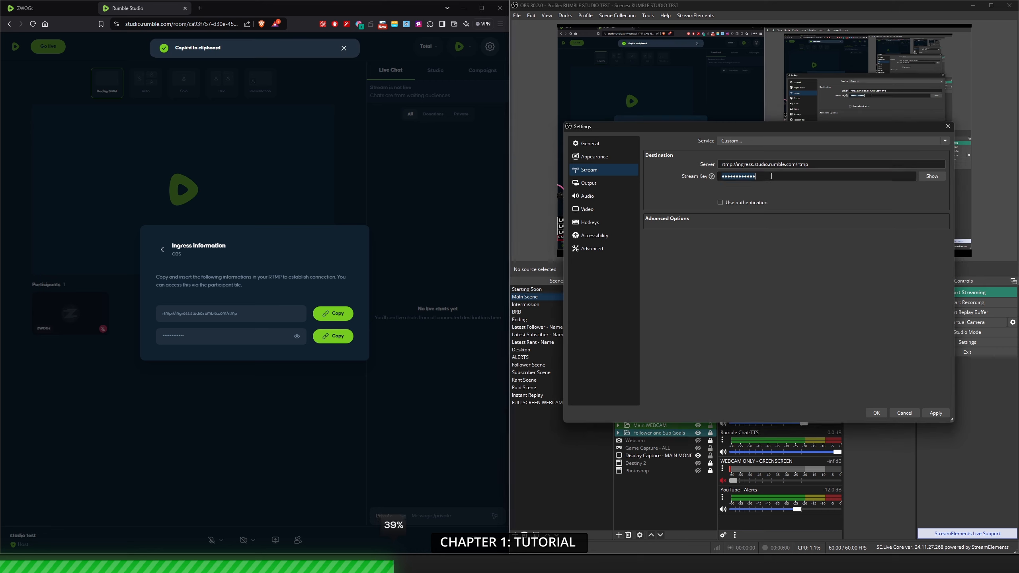
key(ctrl+v)
click(877, 413)
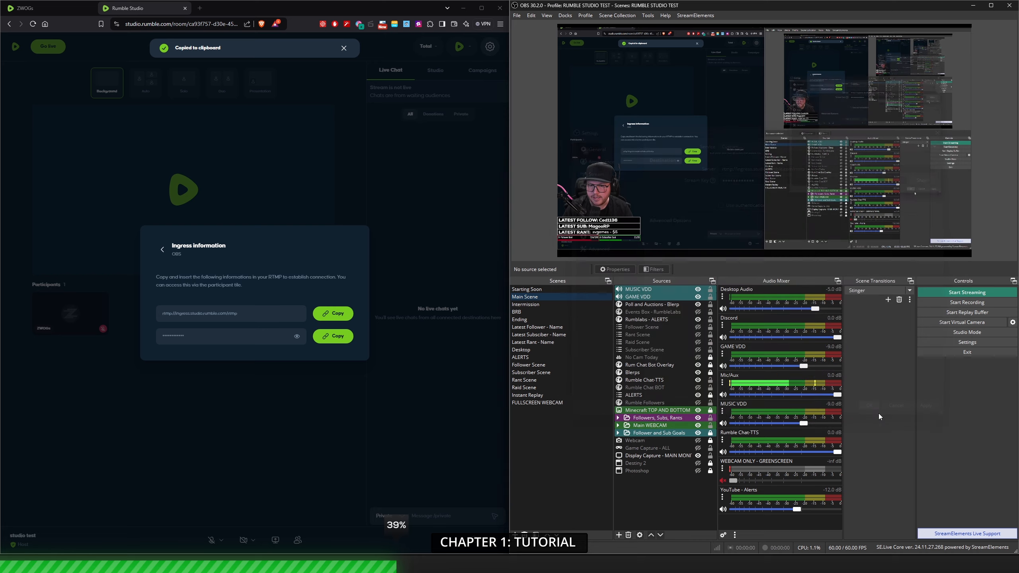
- Return to the studio's ingress list, start streaming from OBS and close the list
click(162, 249)
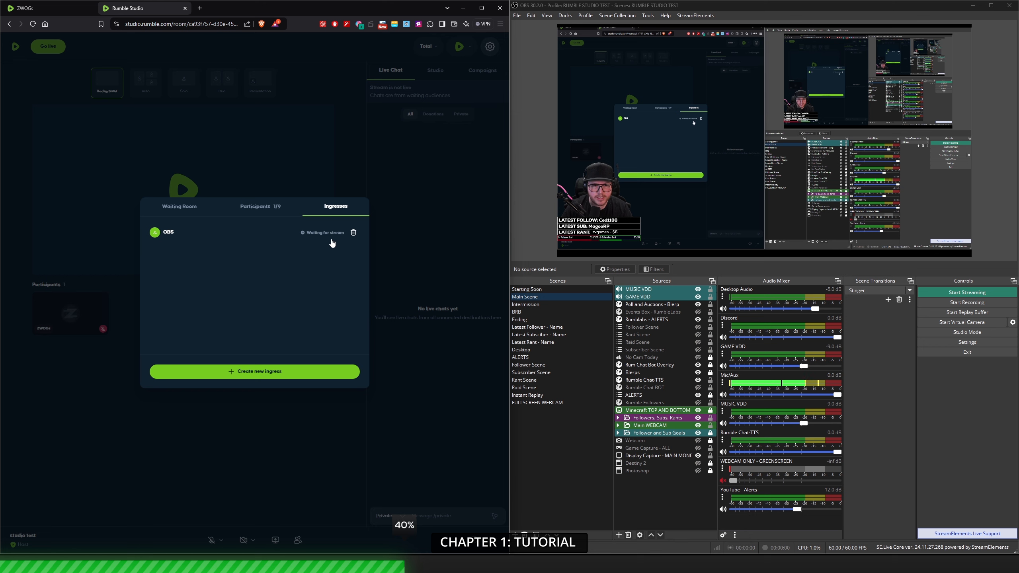
click(958, 295)
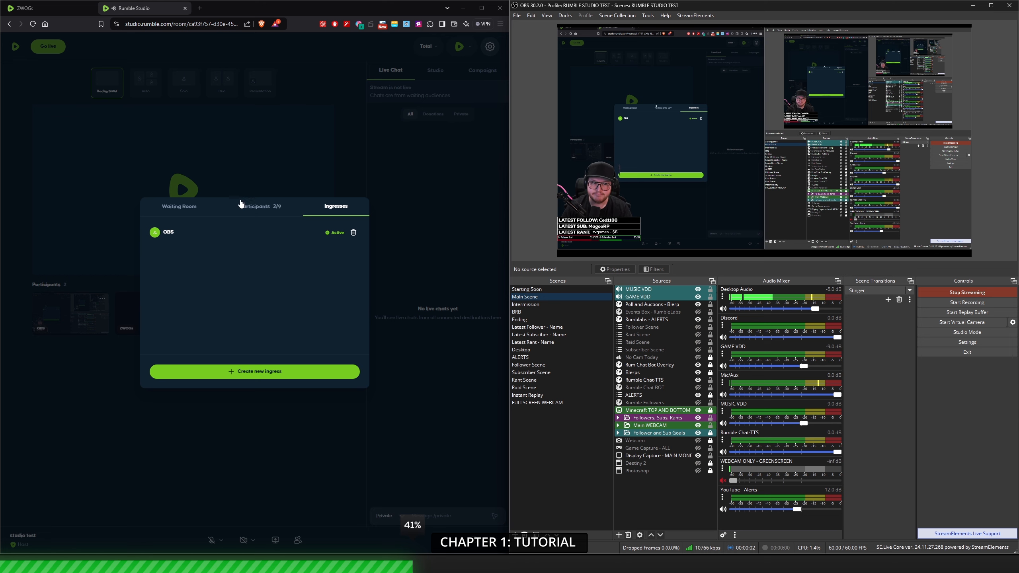
click(253, 163)
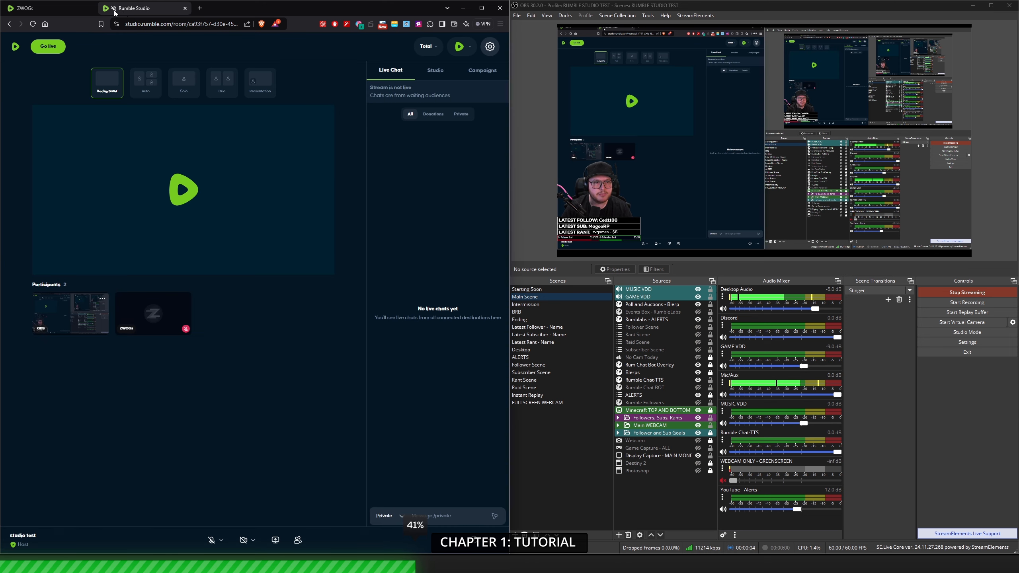
- Mute the Rumble Studio browser tab and view its tab and site audio options
click(115, 8)
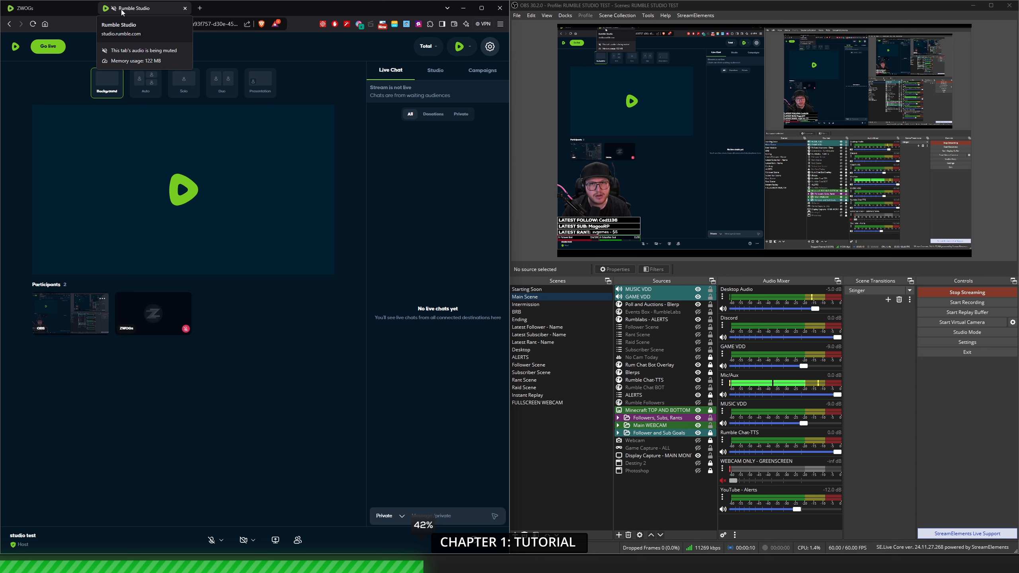
right_click(165, 9)
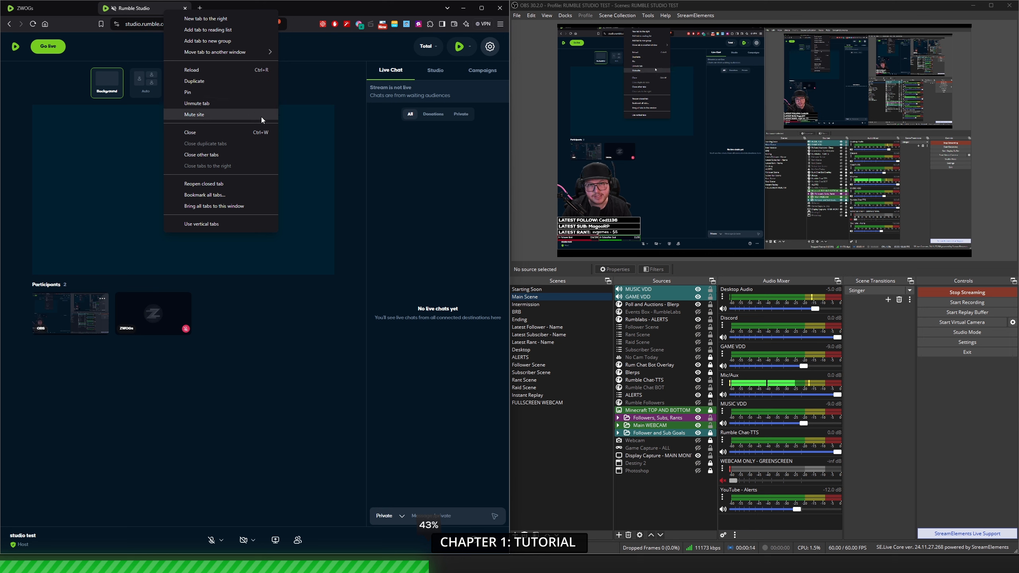
click(292, 317)
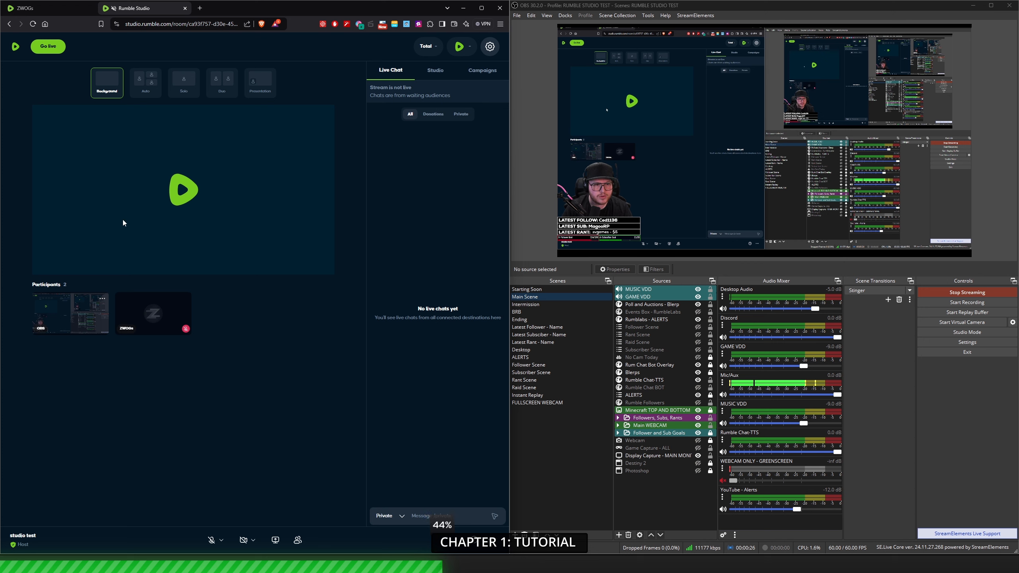
- Switch the studio room to the Solo layout and briefly unmute the browser tab to check its audio
click(184, 93)
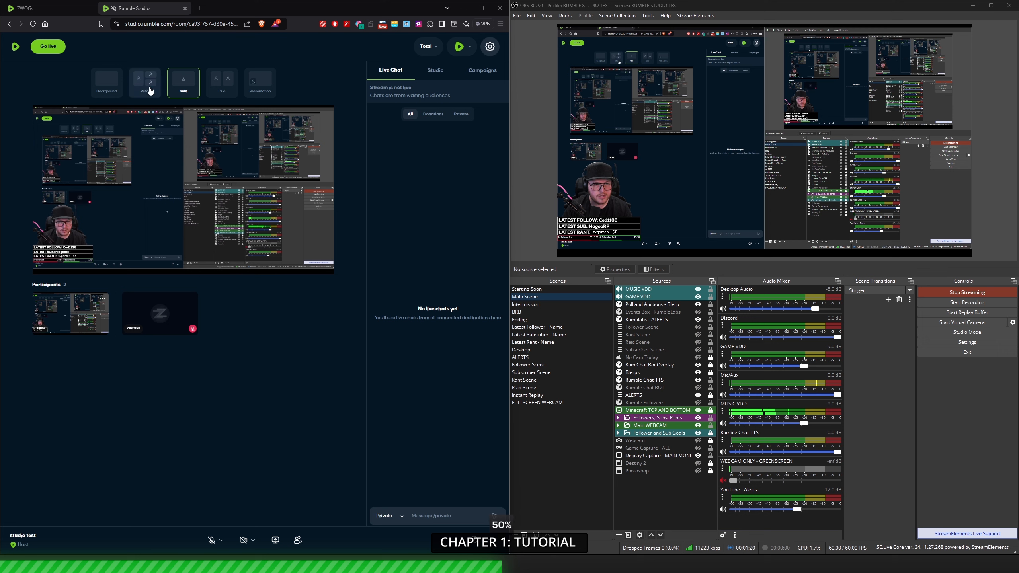
click(114, 8)
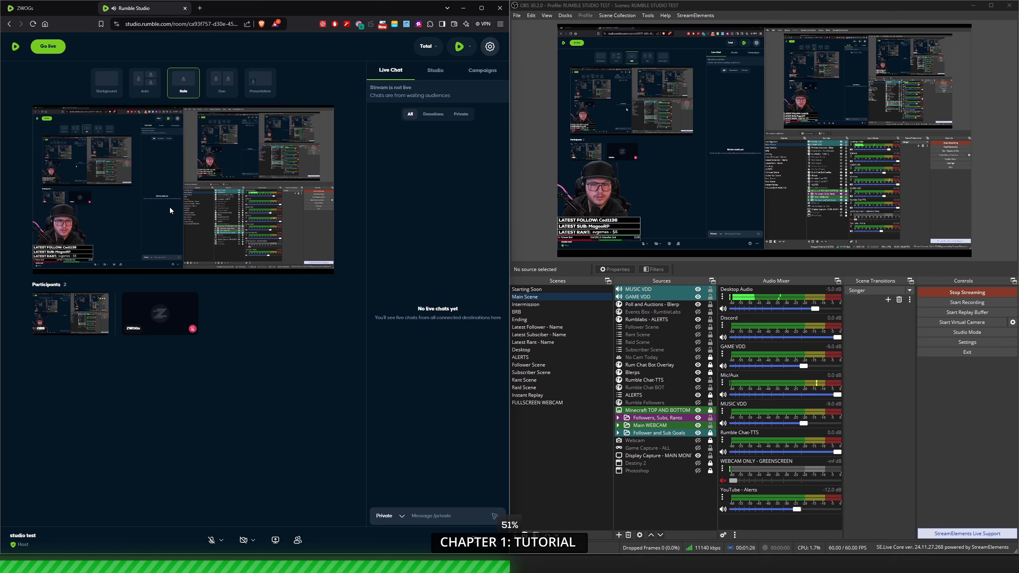
click(114, 8)
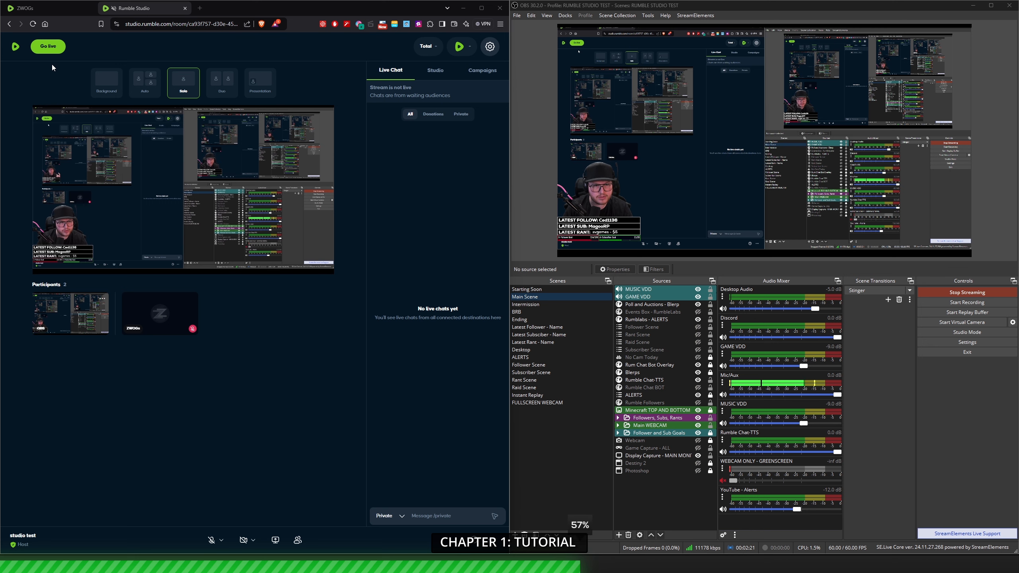
- Go live from the studio room with Rumble as the primary platform under the user account
click(51, 49)
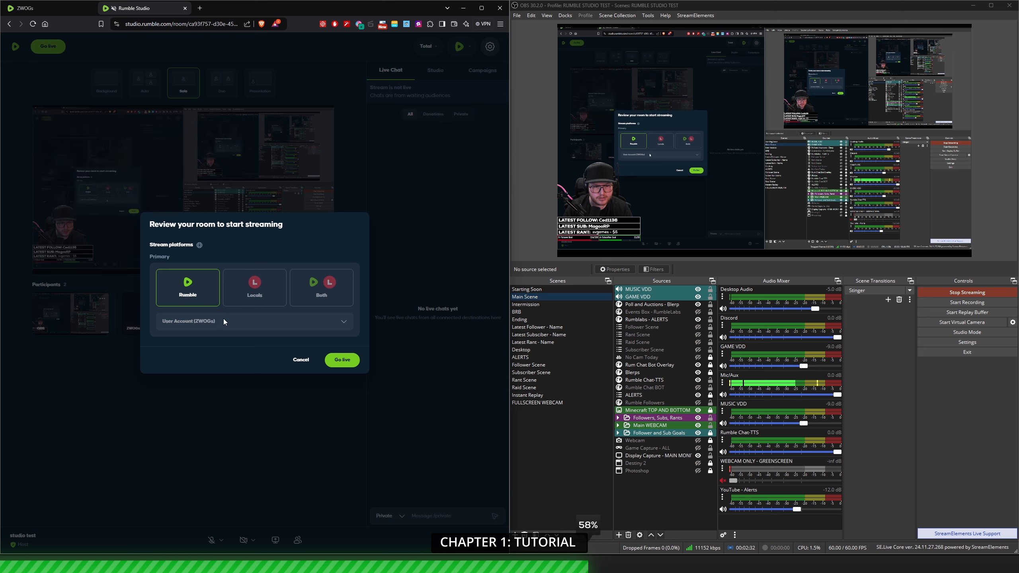
click(345, 361)
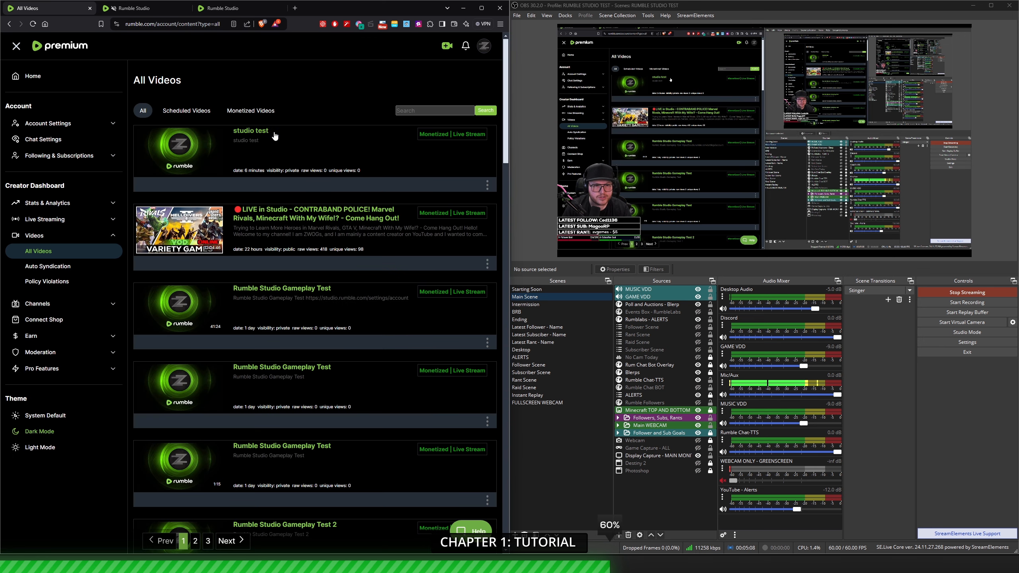
- Open the "studio test" live stream from the Rumble video list and move playback to the live point
click(249, 131)
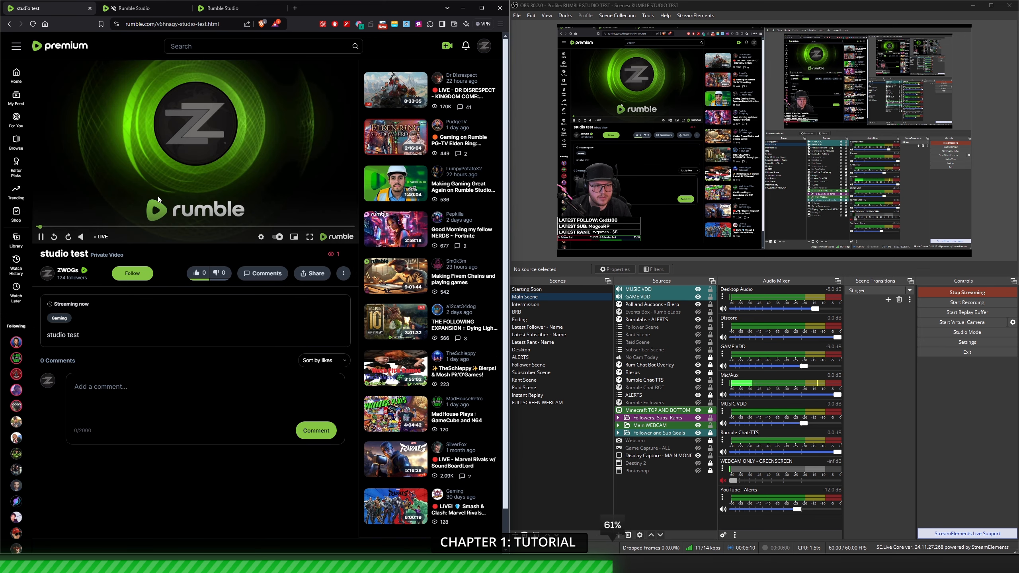
click(103, 237)
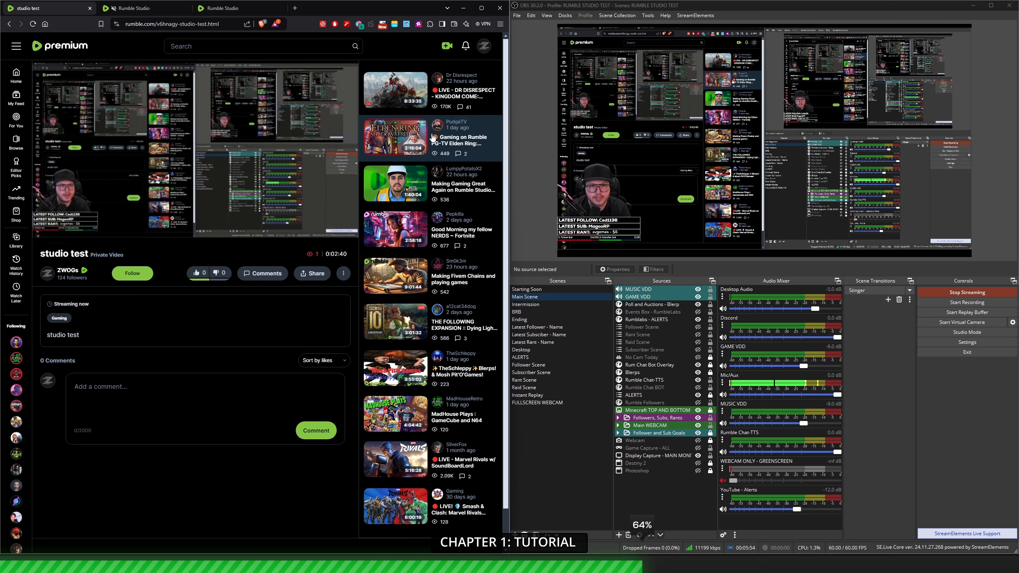
- Switch from the studio room to RUM BOT Live Alerts and examine its software settings, chat window and chat options
click(147, 16)
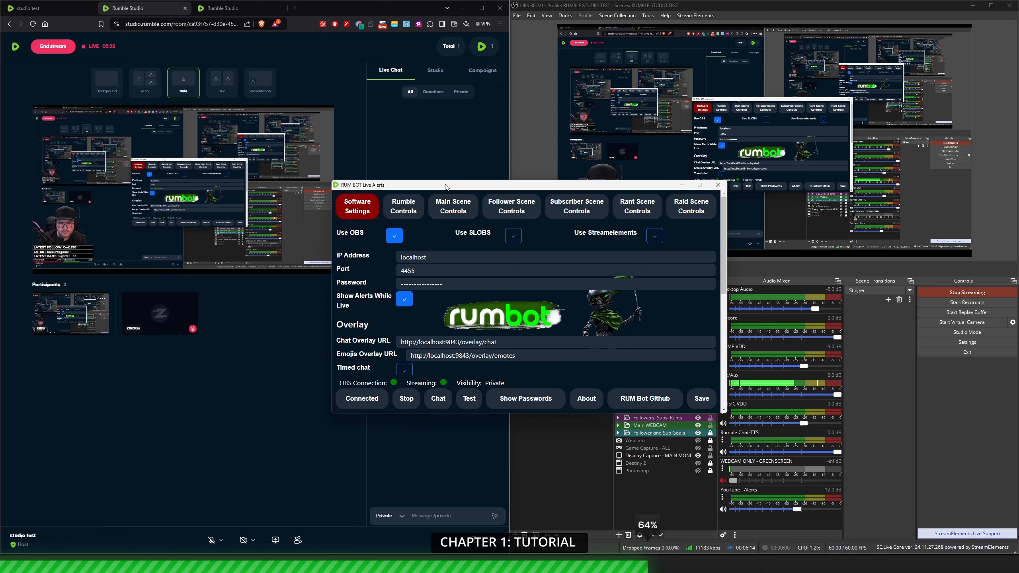
drag(447, 184, 538, 165)
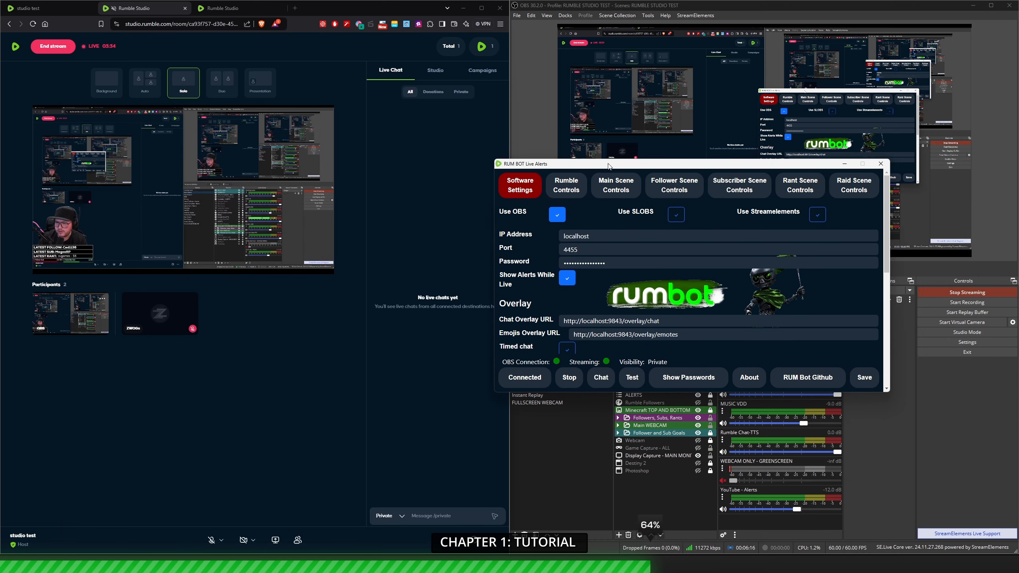
scroll(538, 256, down, 3)
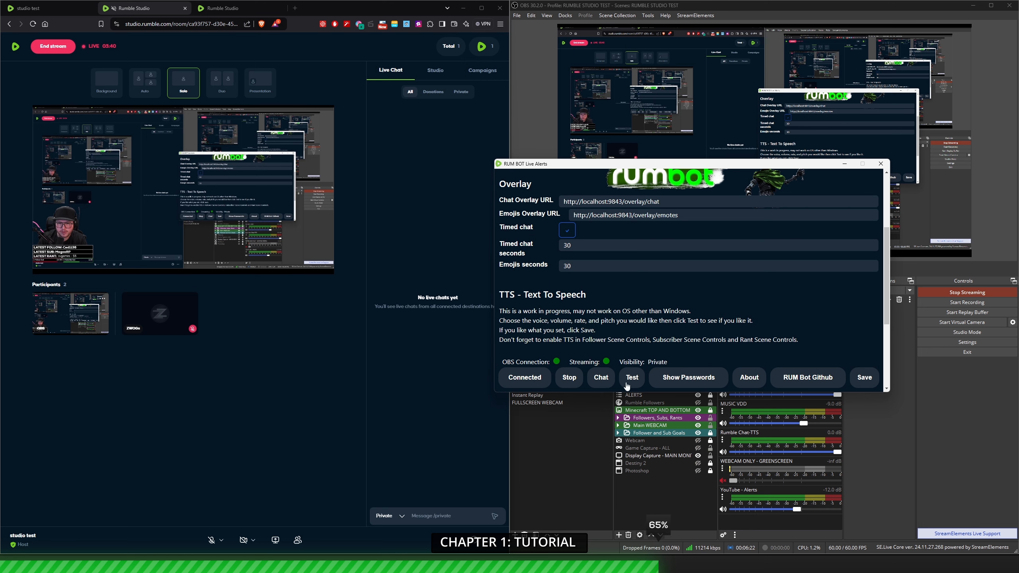
click(601, 379)
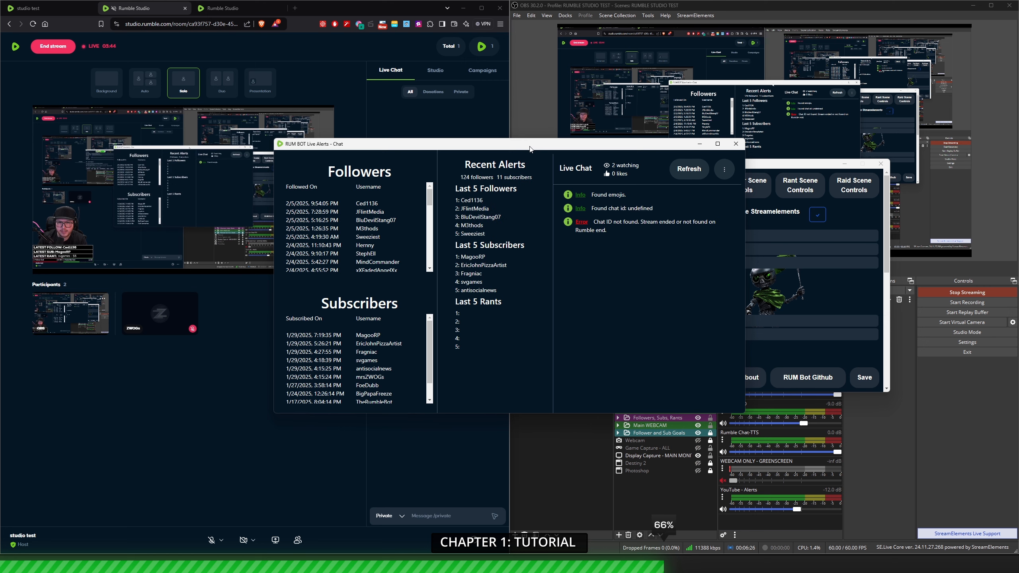
drag(529, 148, 604, 151)
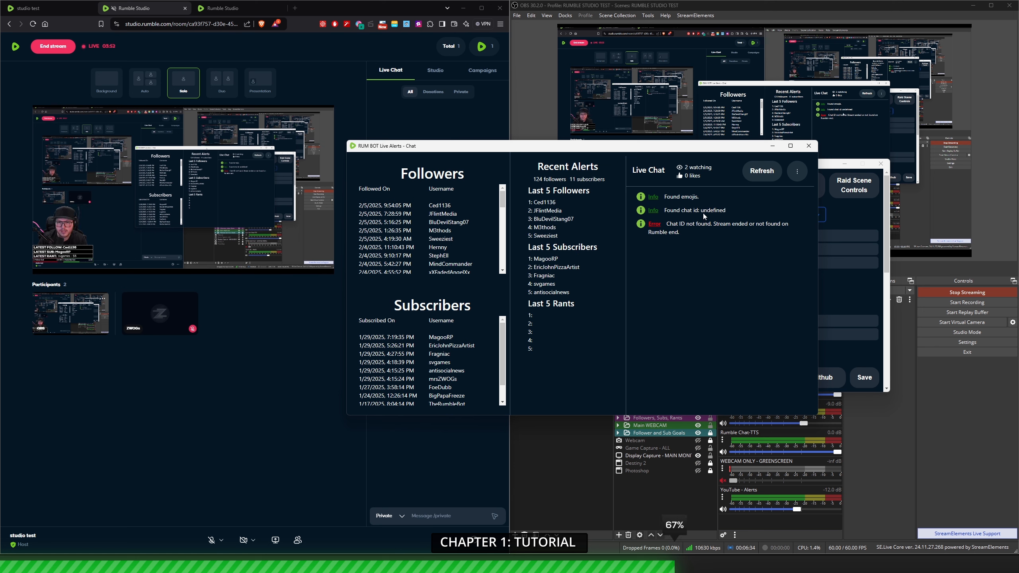
click(795, 177)
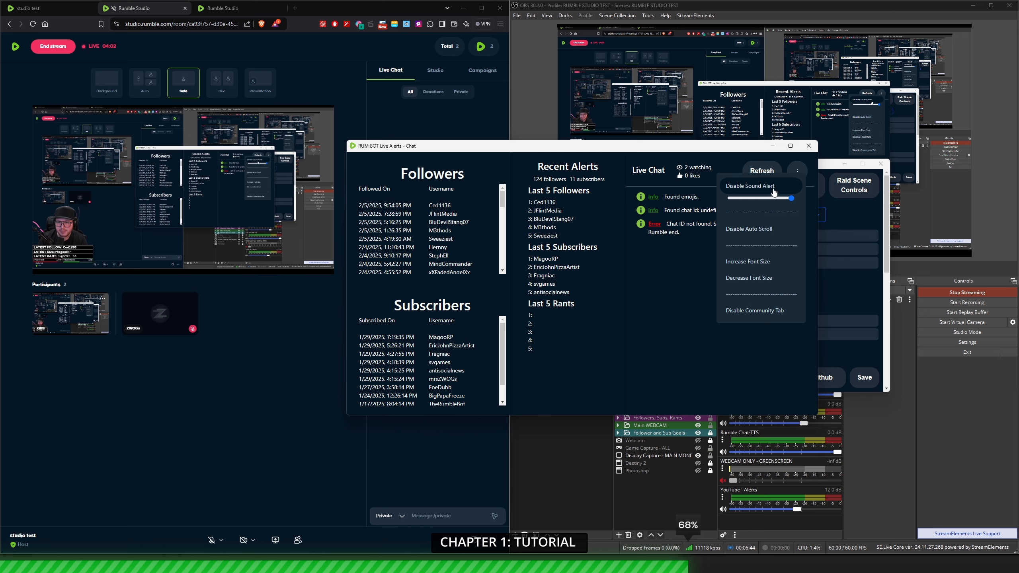
drag(714, 151, 1018, 105)
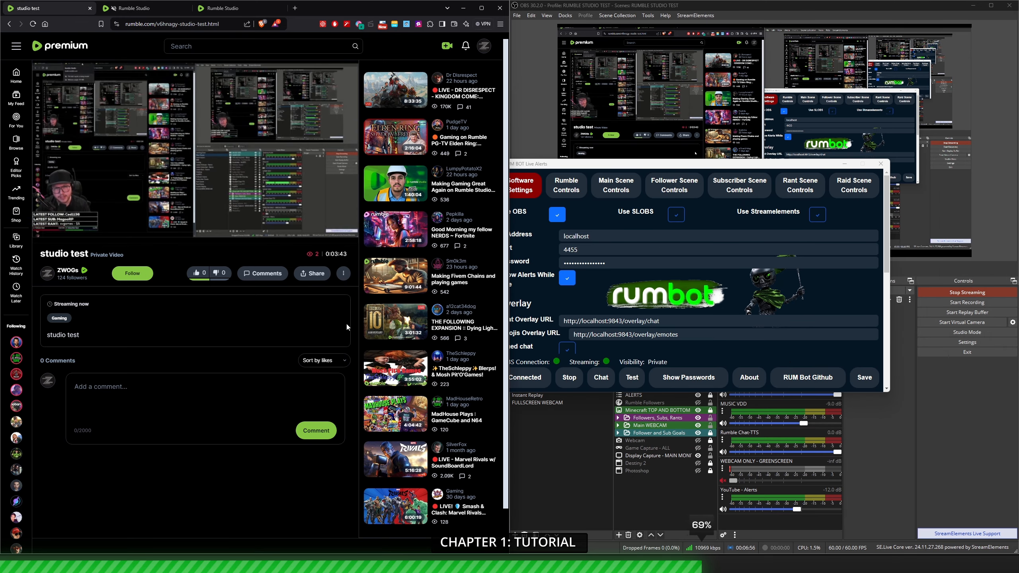
- Try to send the private message "test" in the Rumble Studio live chat
click(147, 9)
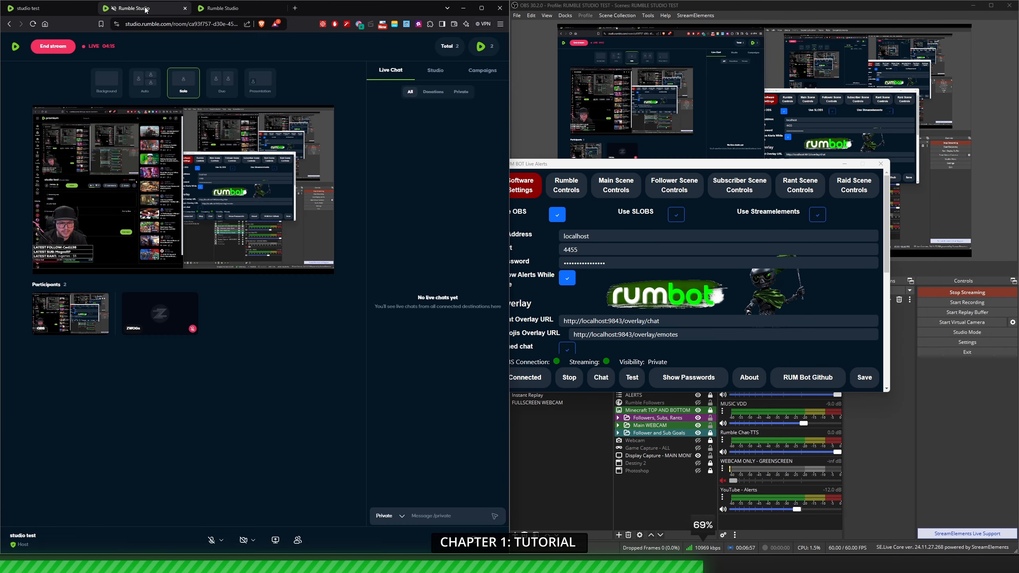
click(441, 517)
click(402, 516)
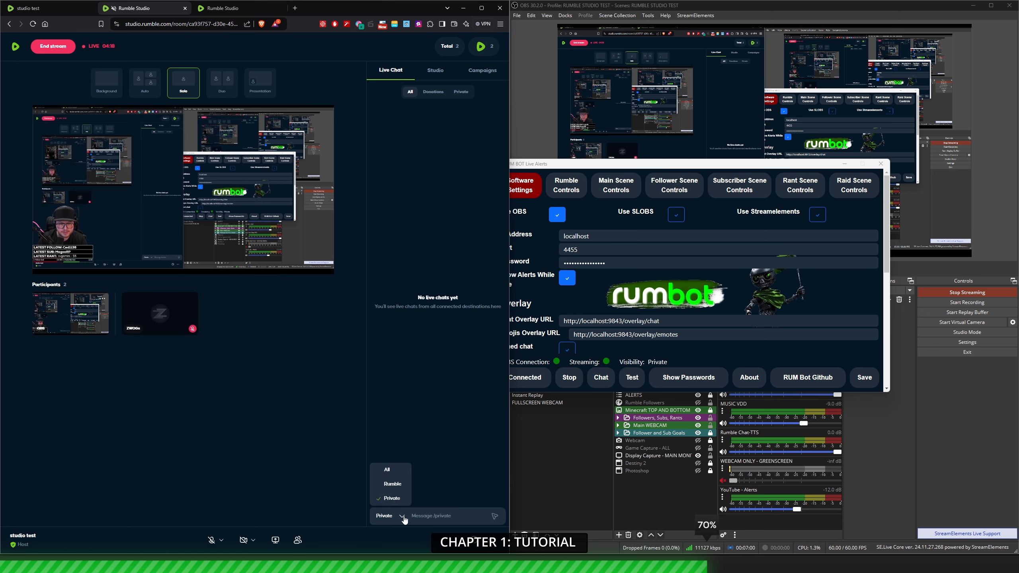
click(426, 515)
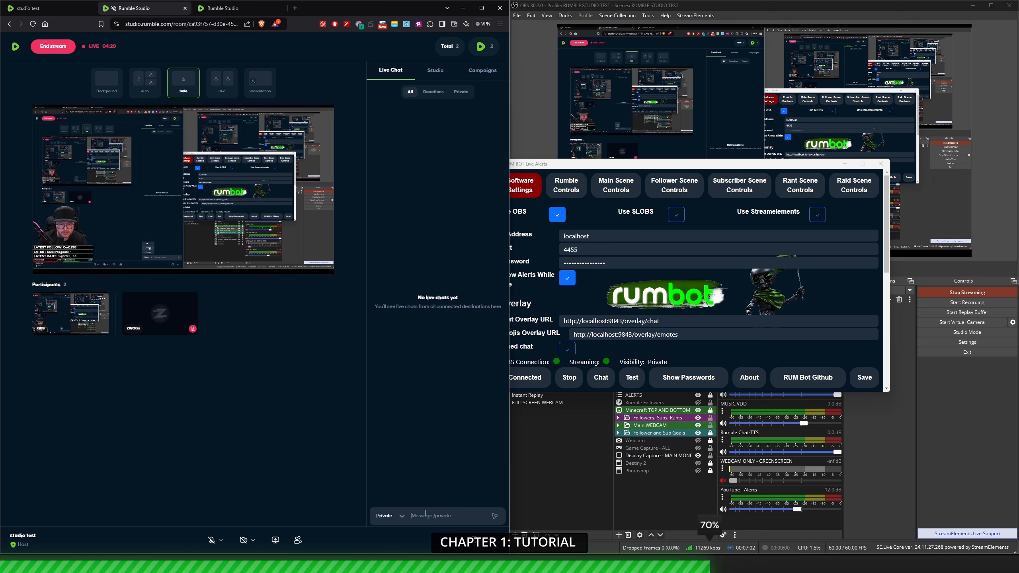
text(test)
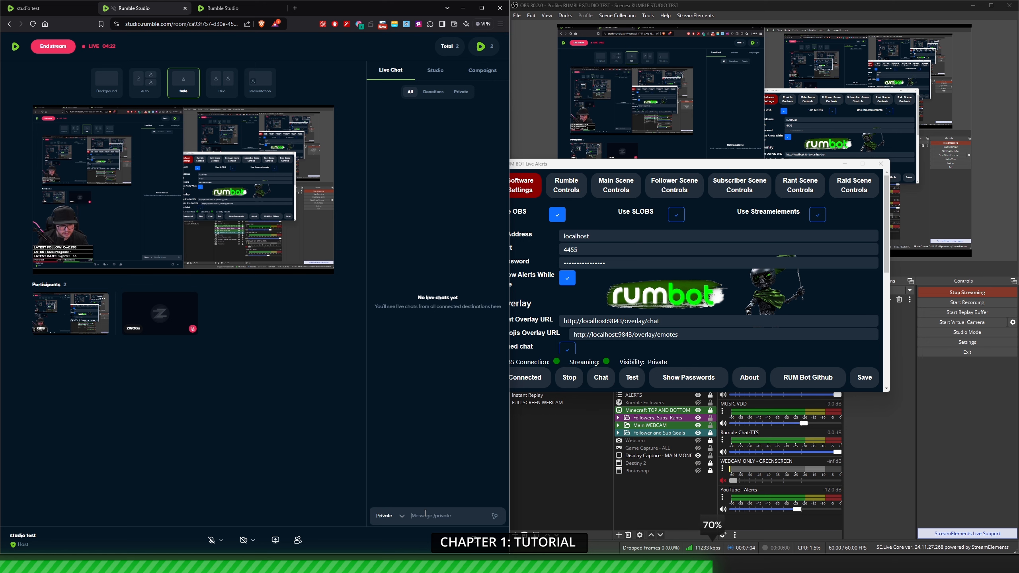
key(Return)
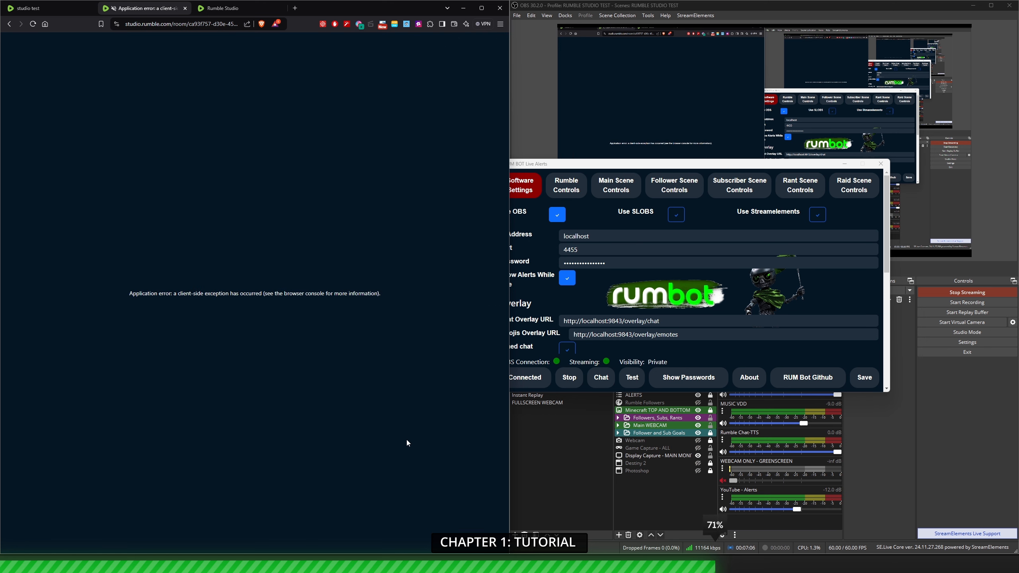
- Bring OBS back to the front, return to the Rumble Studio home page and re-enter the "studio test" room
click(593, 12)
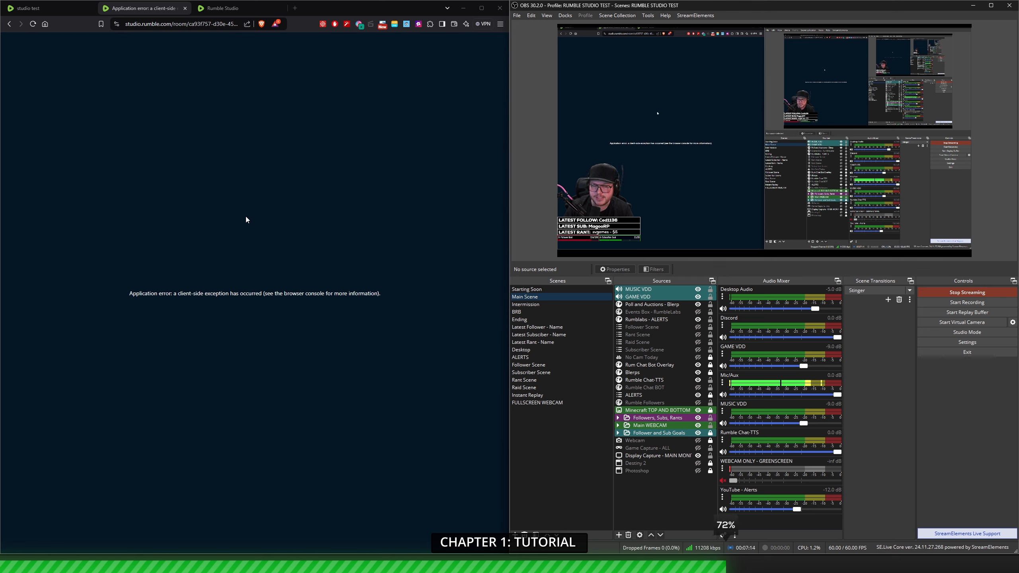
click(9, 24)
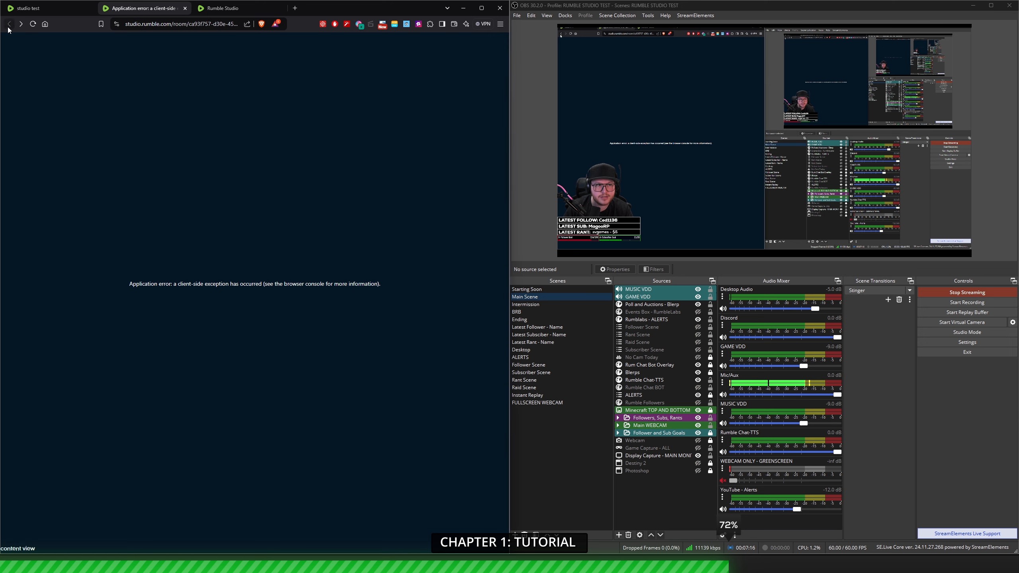
click(443, 163)
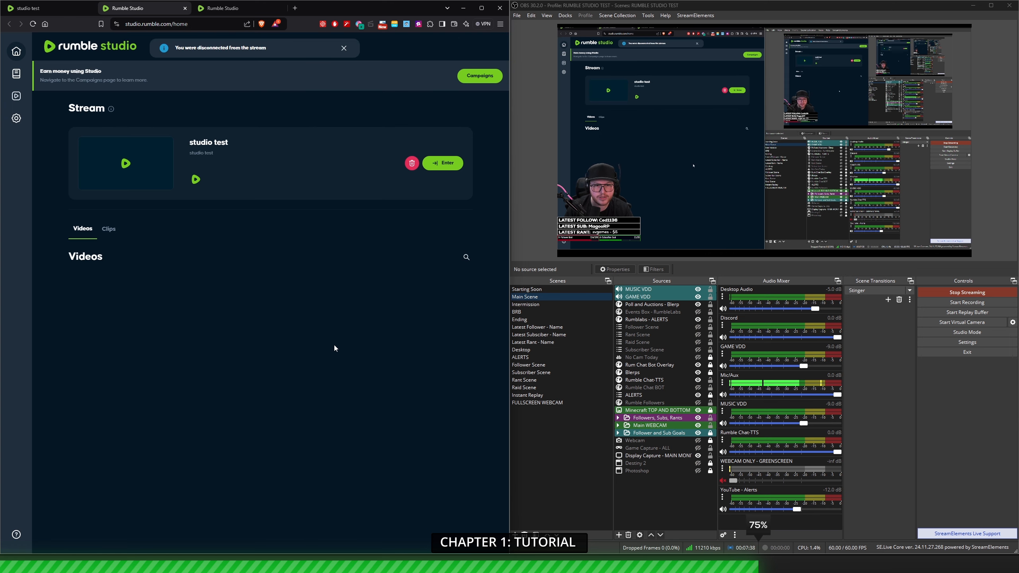
click(443, 168)
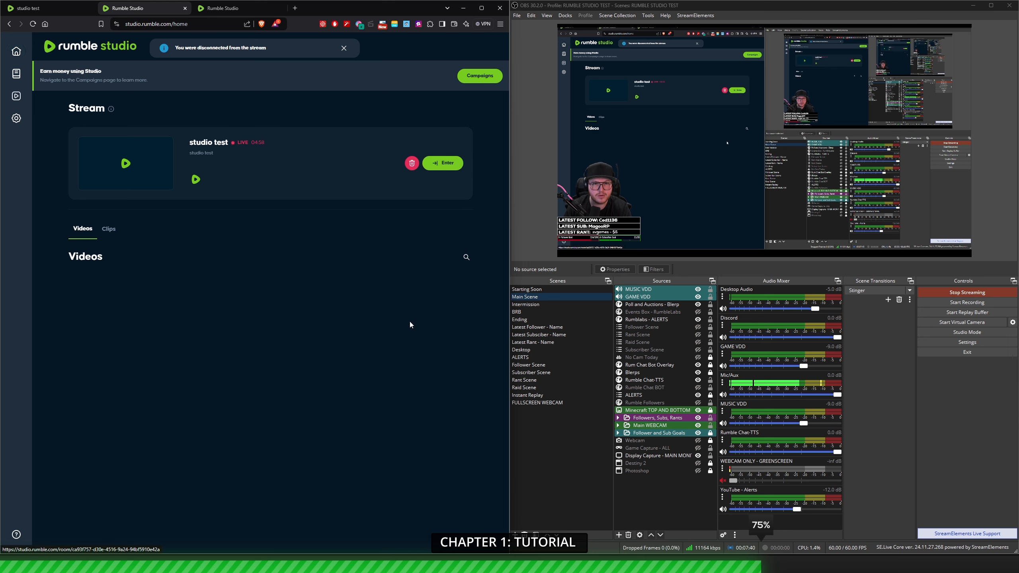